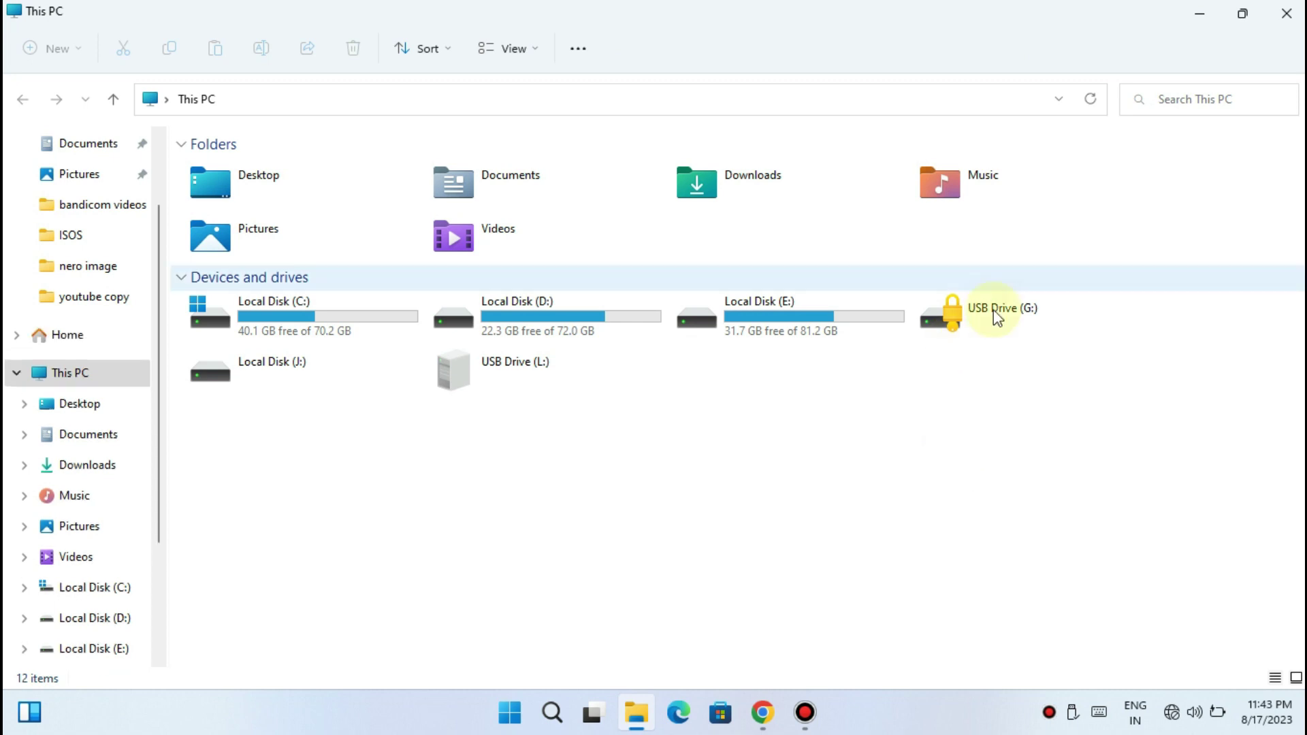
Try opening locked drive G:, reach the recovery-key unlock option, then dismiss the prompt
{"action": "left_click", "coordinate": [993, 339]}
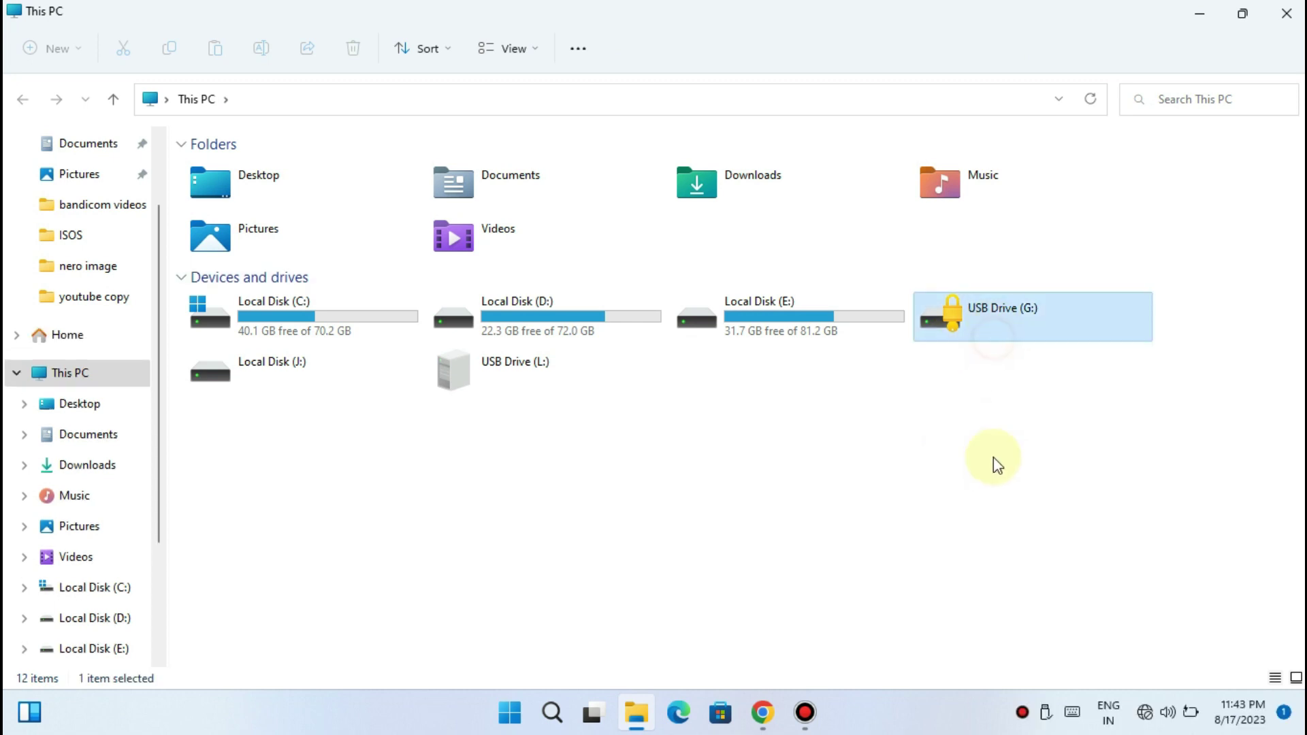
{"action": "double_click", "coordinate": [972, 337]}
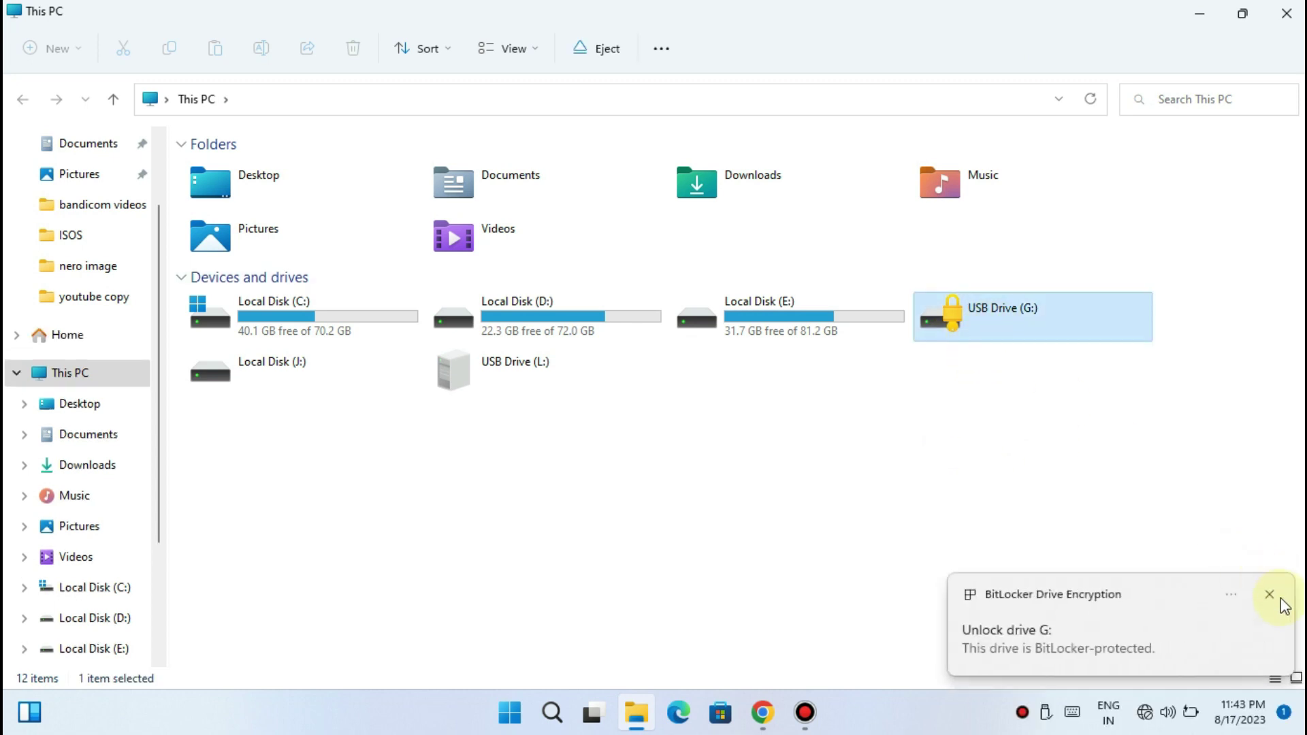
{"action": "double_click", "coordinate": [1042, 334]}
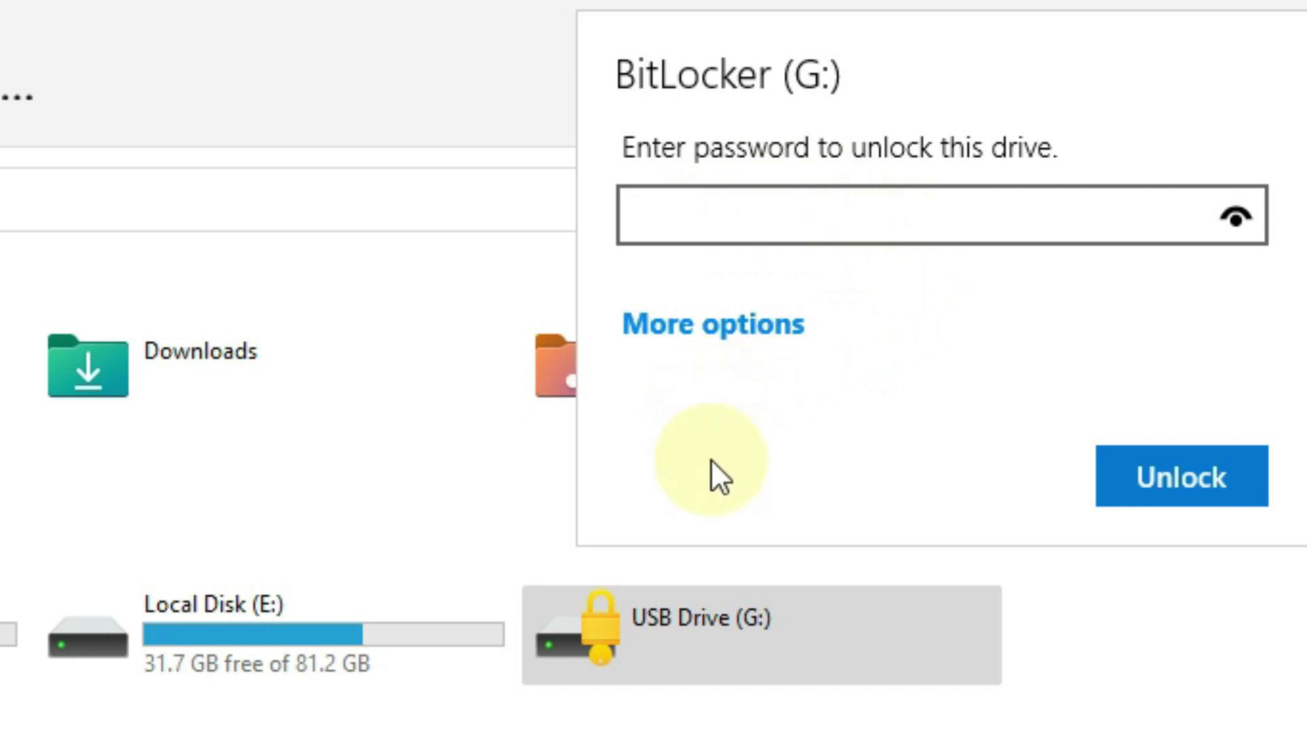
{"action": "left_click", "coordinate": [701, 327]}
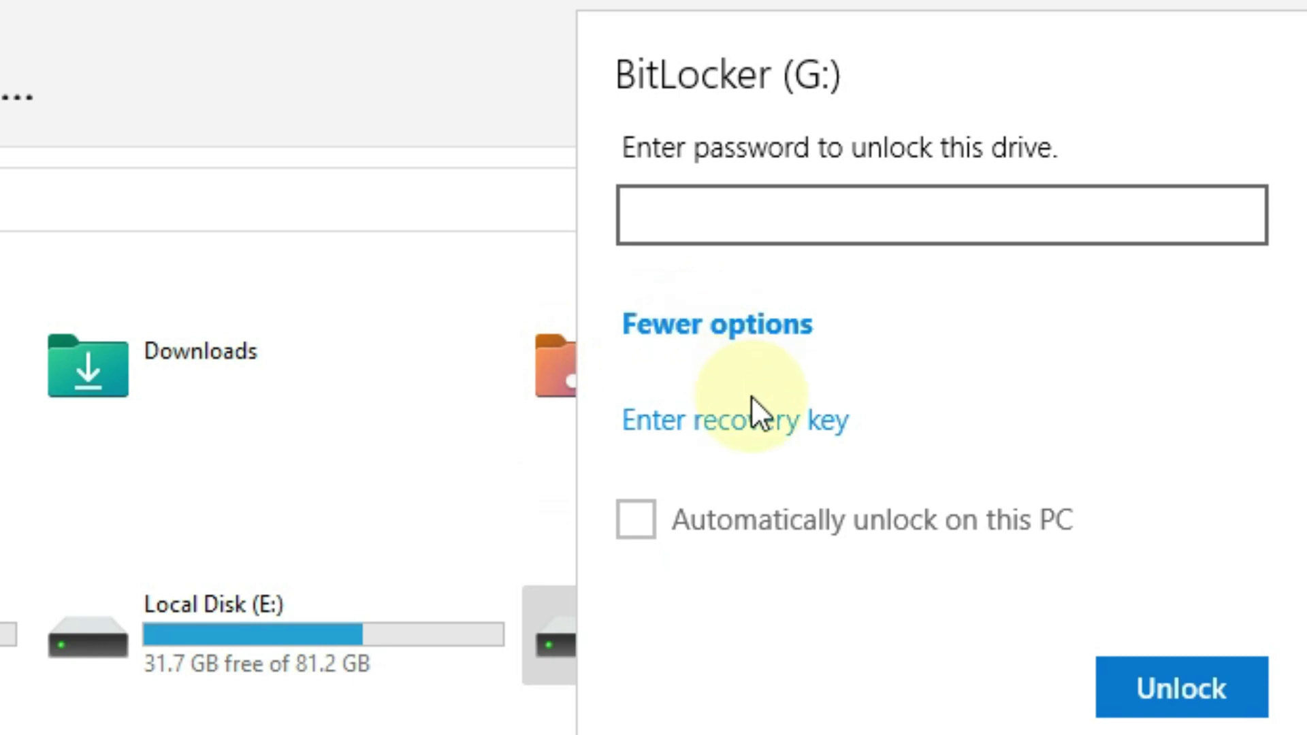
{"action": "left_click", "coordinate": [678, 416]}
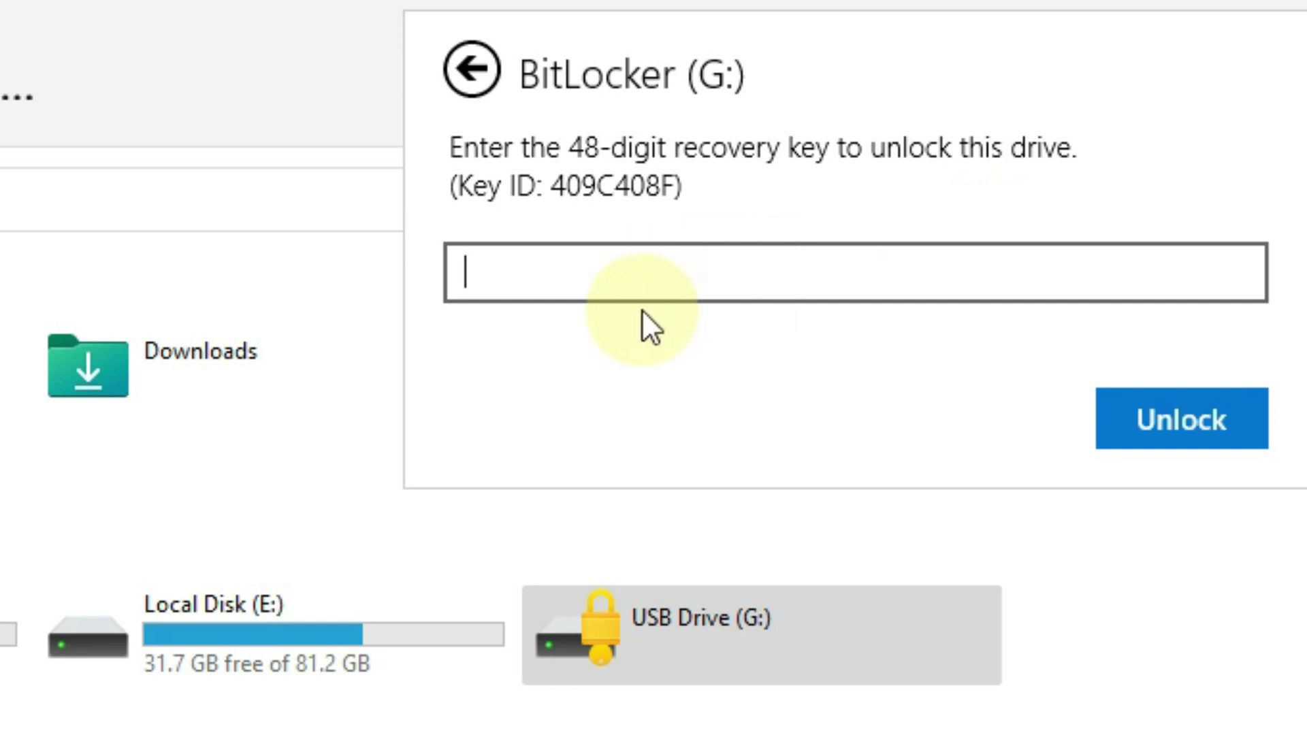
{"action": "left_click", "coordinate": [624, 46]}
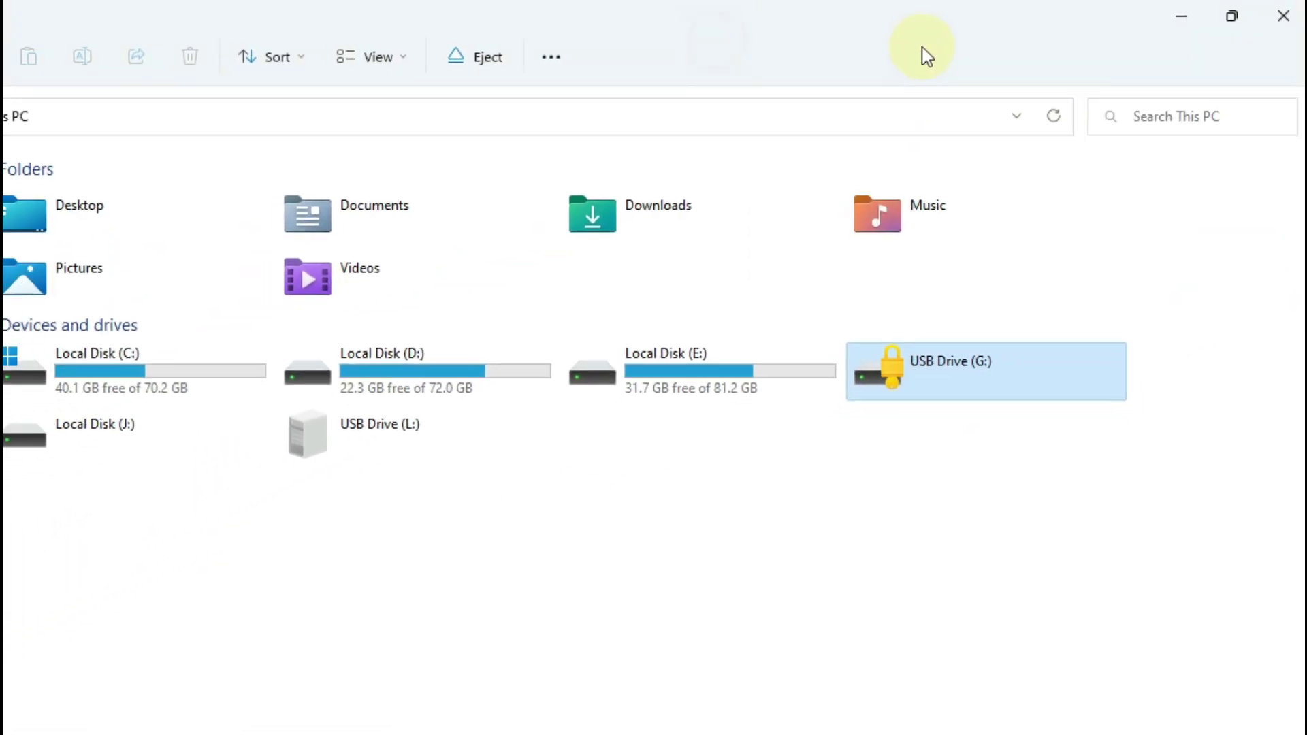
Open the saved recovery key text file from the desktop and copy its 48-digit key
{"action": "left_click", "coordinate": [1186, 14]}
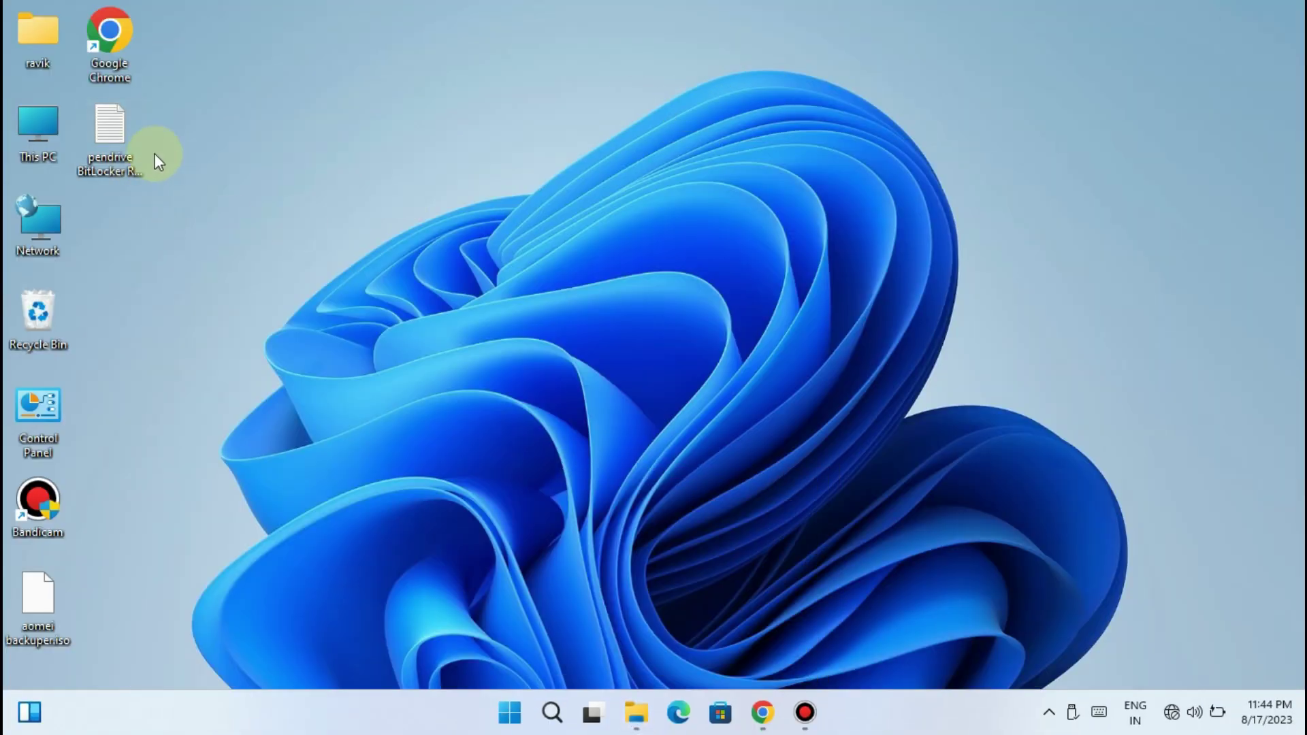
{"action": "left_click_drag", "start_coordinate": [139, 155], "coordinate": [322, 170]}
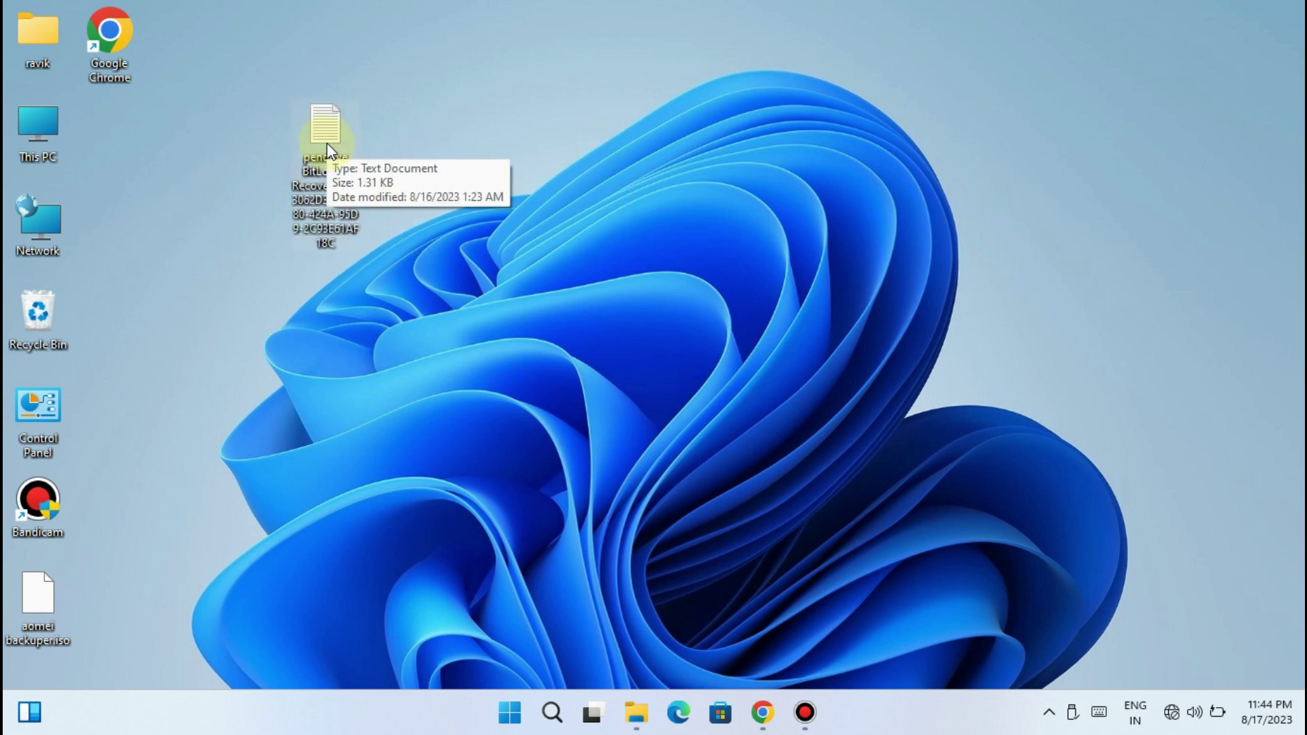
{"action": "double_click", "coordinate": [321, 126]}
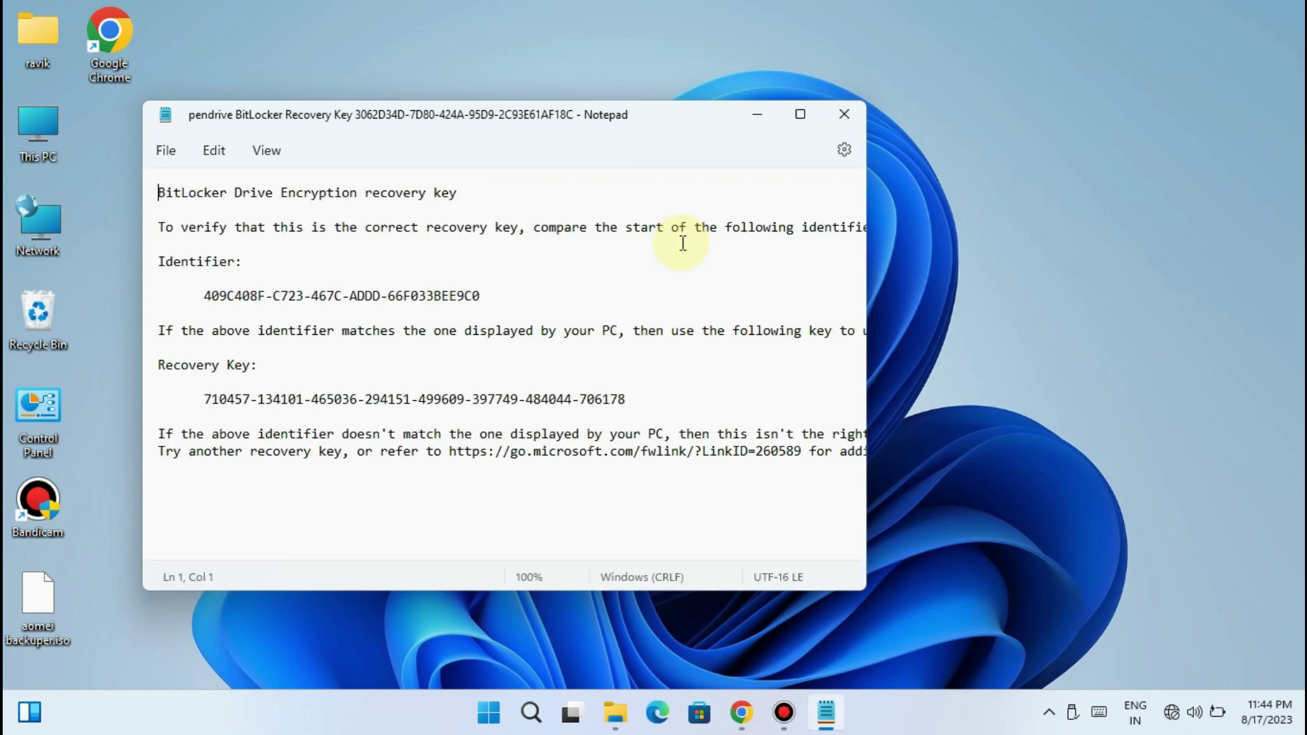
{"action": "left_click_drag", "start_coordinate": [207, 400], "coordinate": [624, 400]}
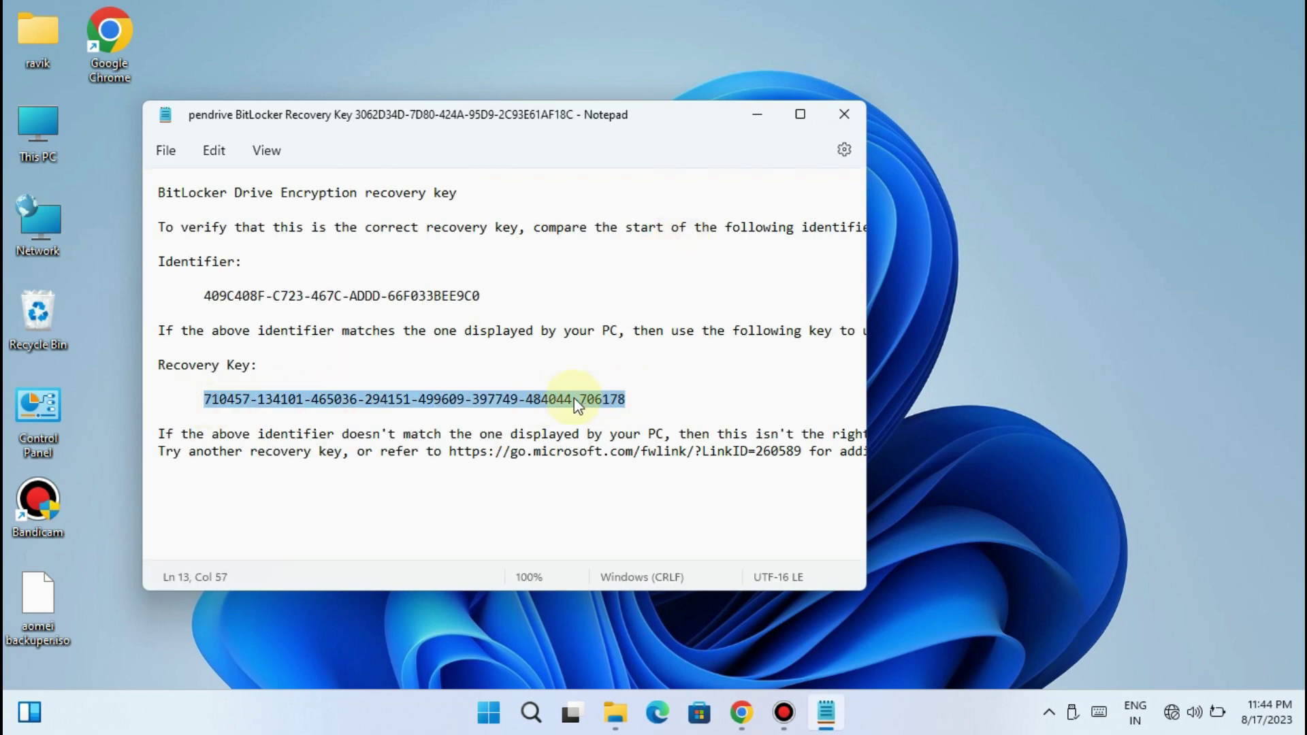
{"action": "right_click", "coordinate": [580, 402]}
{"action": "left_click", "coordinate": [634, 100]}
{"action": "left_click", "coordinate": [616, 712]}
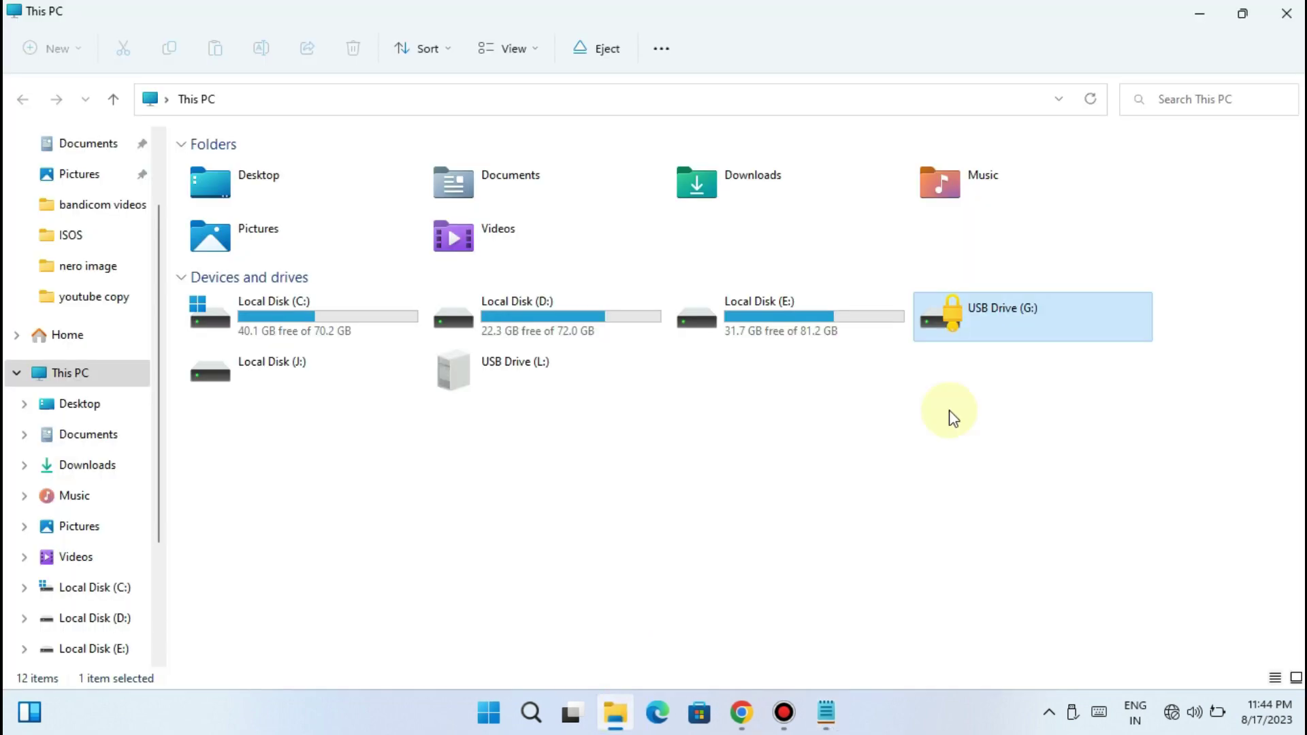
Unlock G: by pasting the recovery key, open MAX (G:), and go back up to This PC
{"action": "double_click", "coordinate": [1000, 321]}
{"action": "left_click", "coordinate": [1006, 164]}
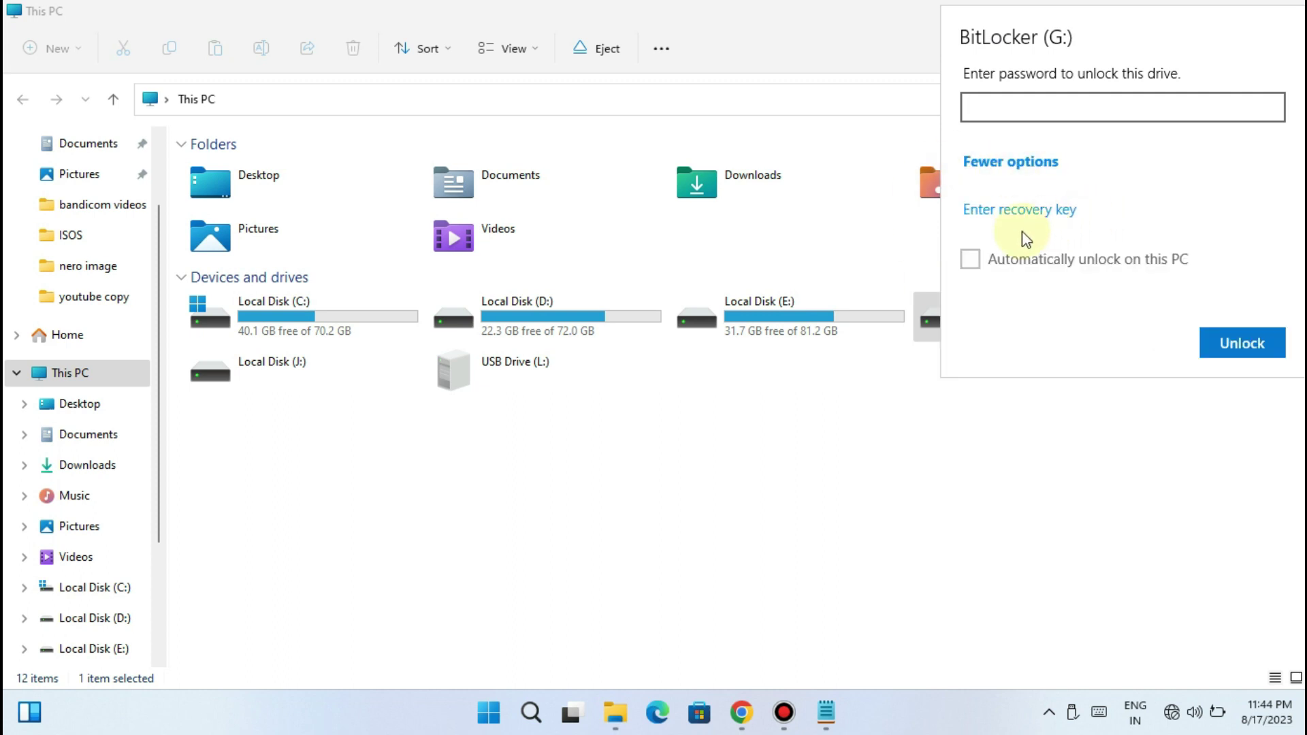
{"action": "left_click", "coordinate": [1010, 209]}
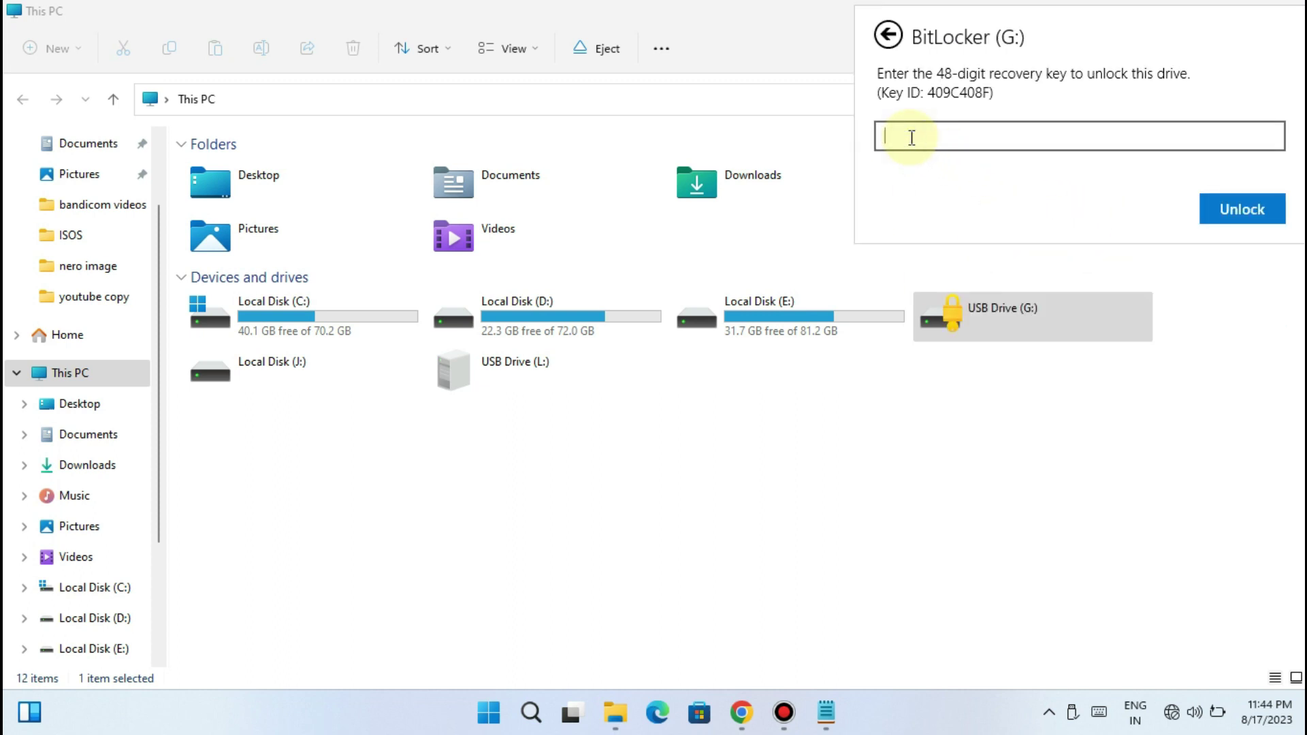
{"action": "key", "text": "ctrl+v"}
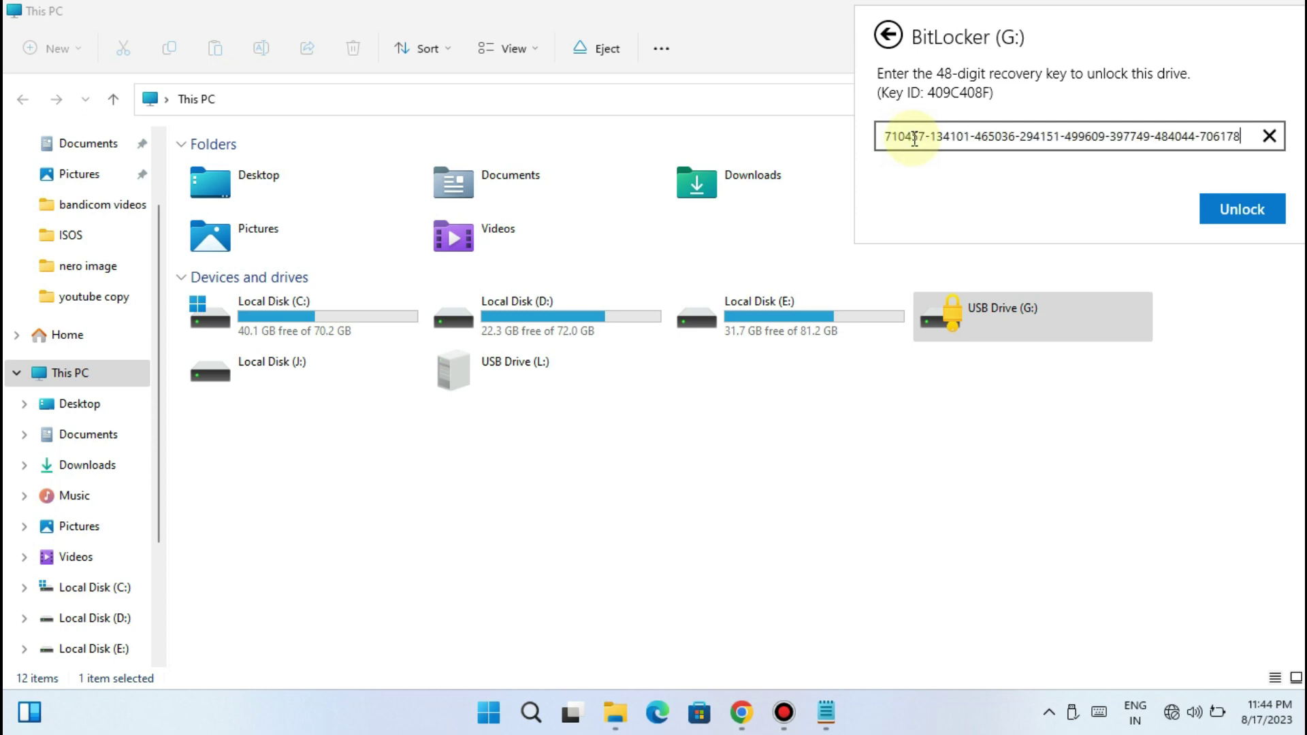
{"action": "left_click", "coordinate": [1250, 211]}
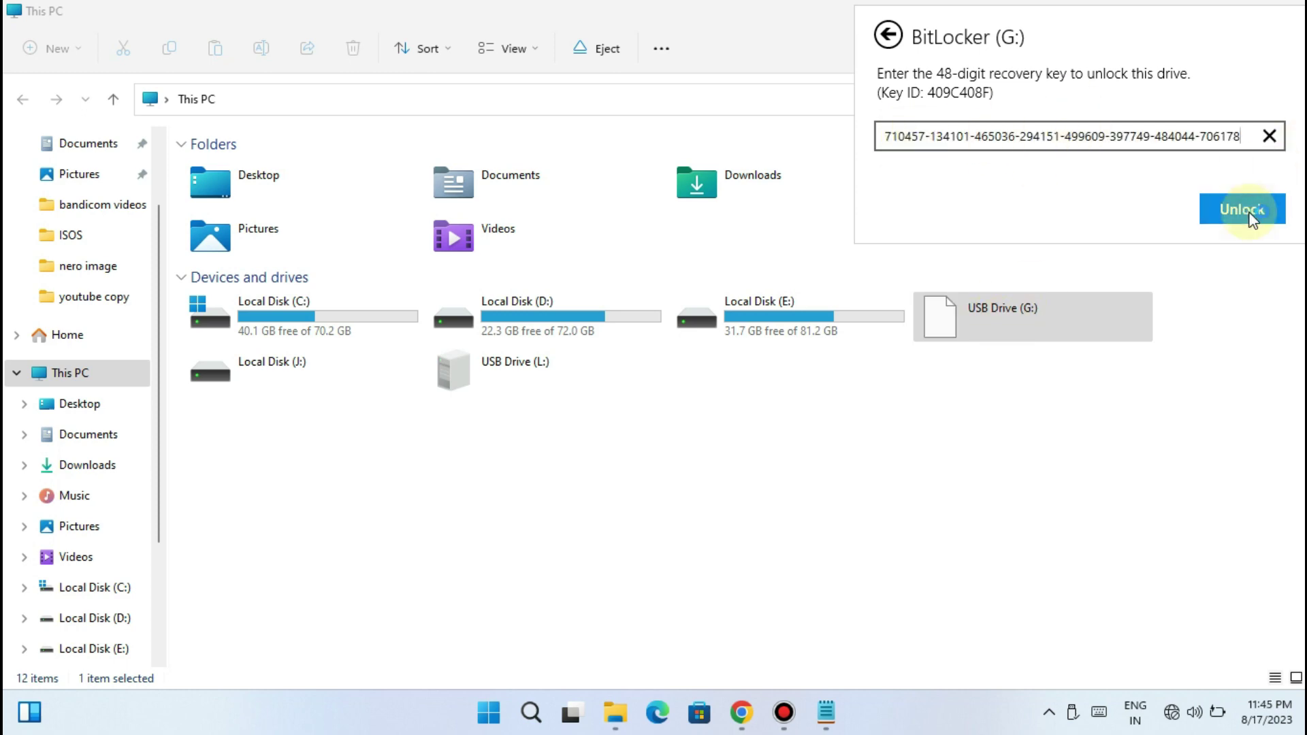
{"action": "double_click", "coordinate": [953, 299]}
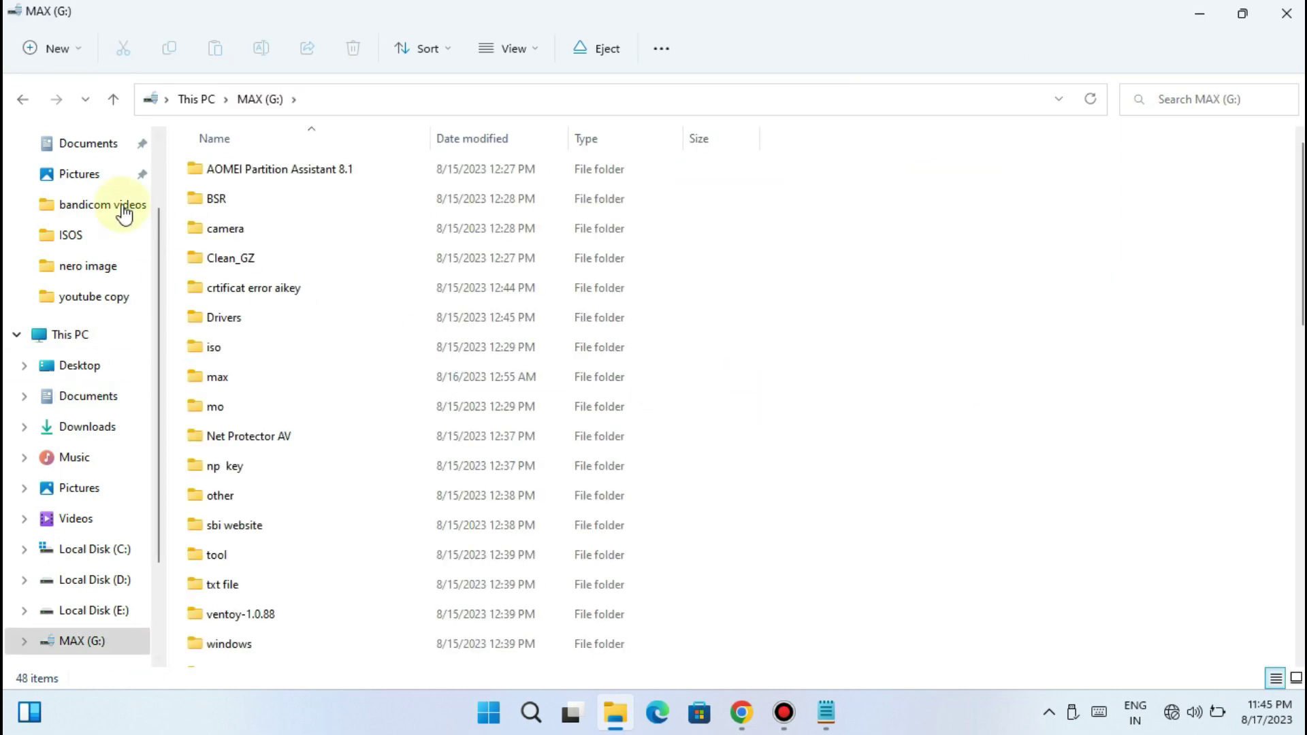
{"action": "left_click", "coordinate": [113, 99]}
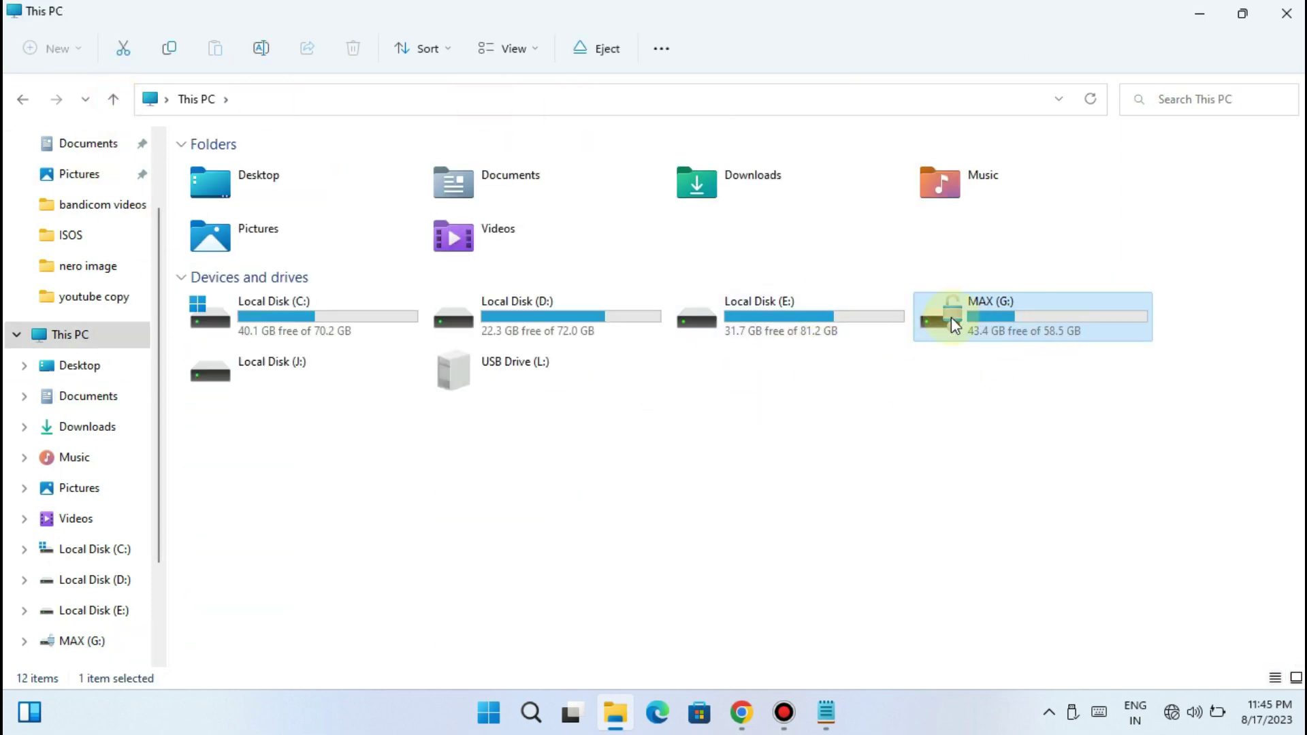
Start Change BitLocker password for MAX (G:) and choose Reset a forgotten password
{"action": "right_click", "coordinate": [952, 320]}
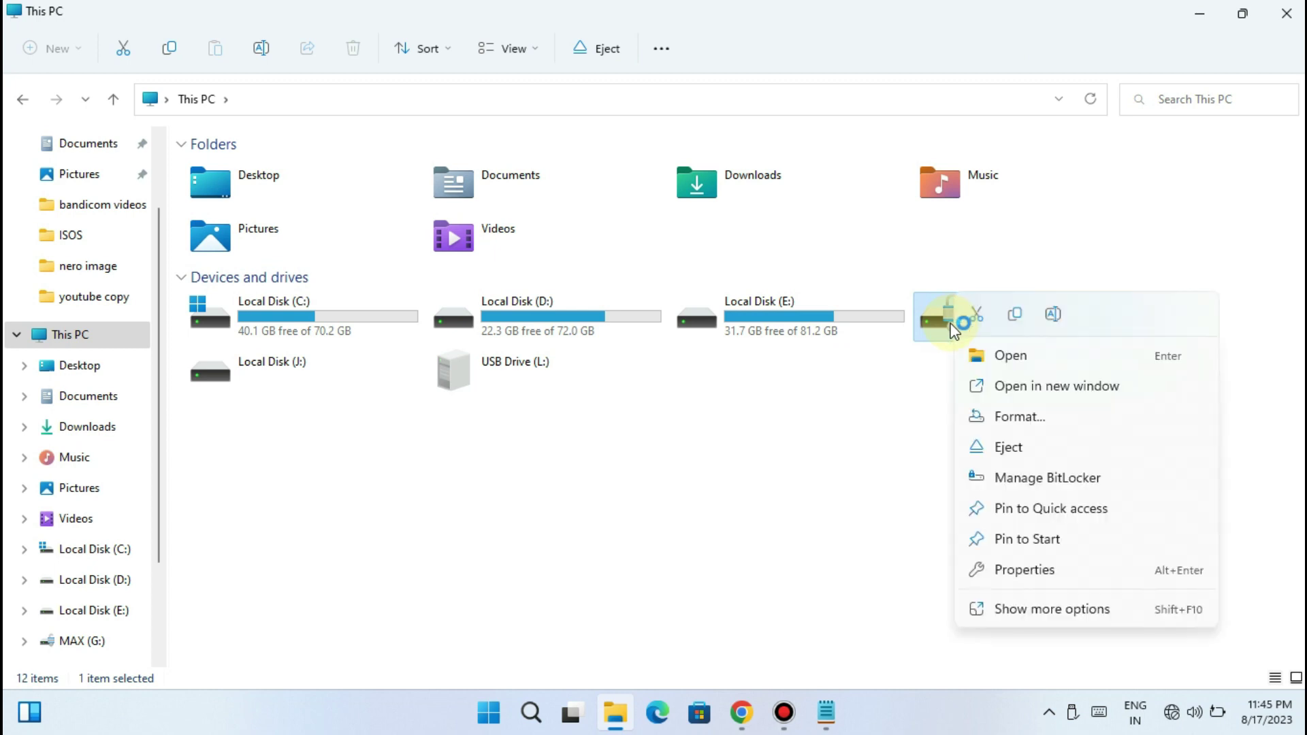
{"action": "left_click", "coordinate": [1012, 611]}
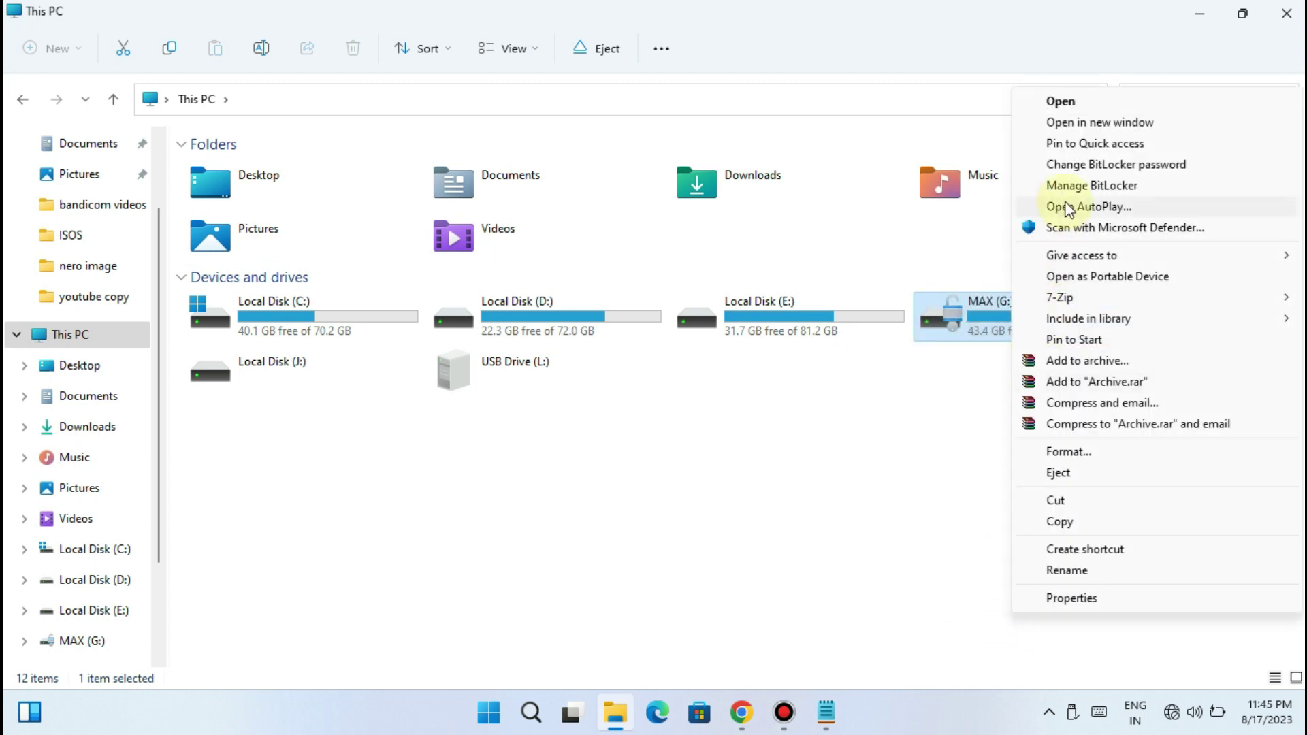
{"action": "left_click", "coordinate": [1081, 165]}
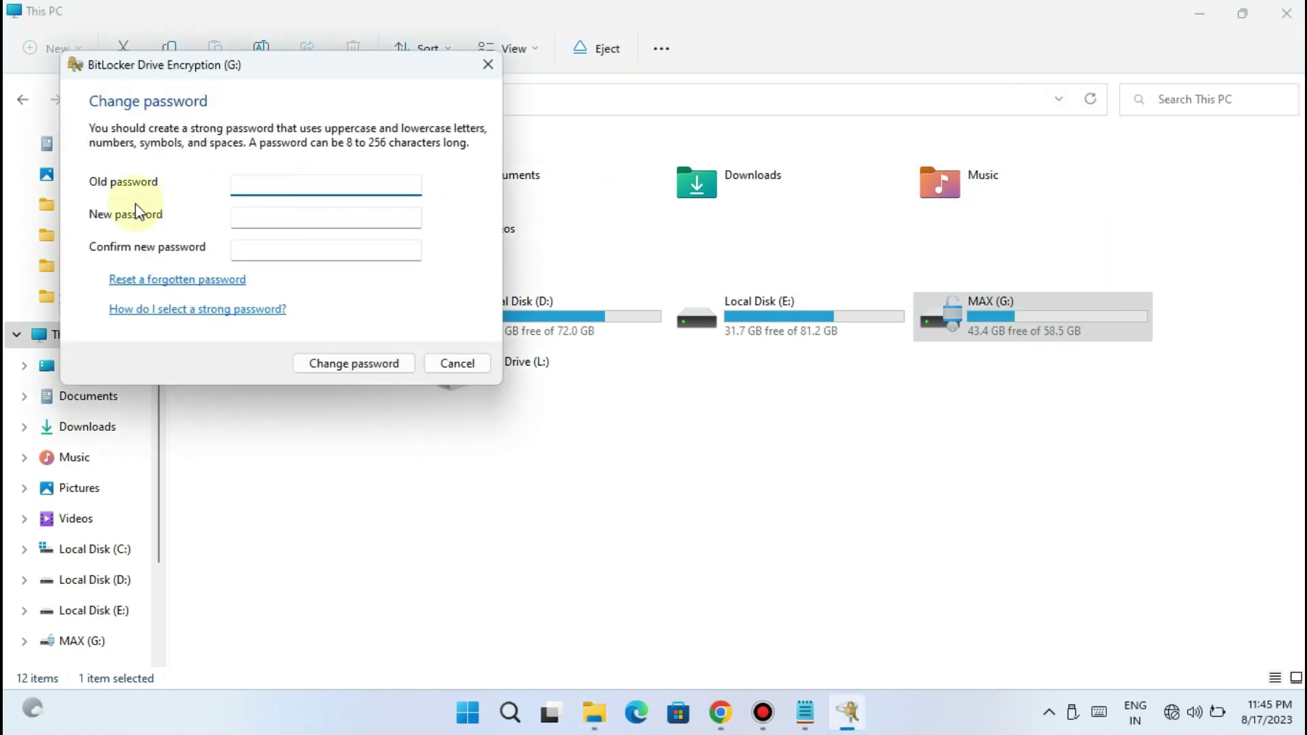
{"action": "left_click", "coordinate": [266, 184]}
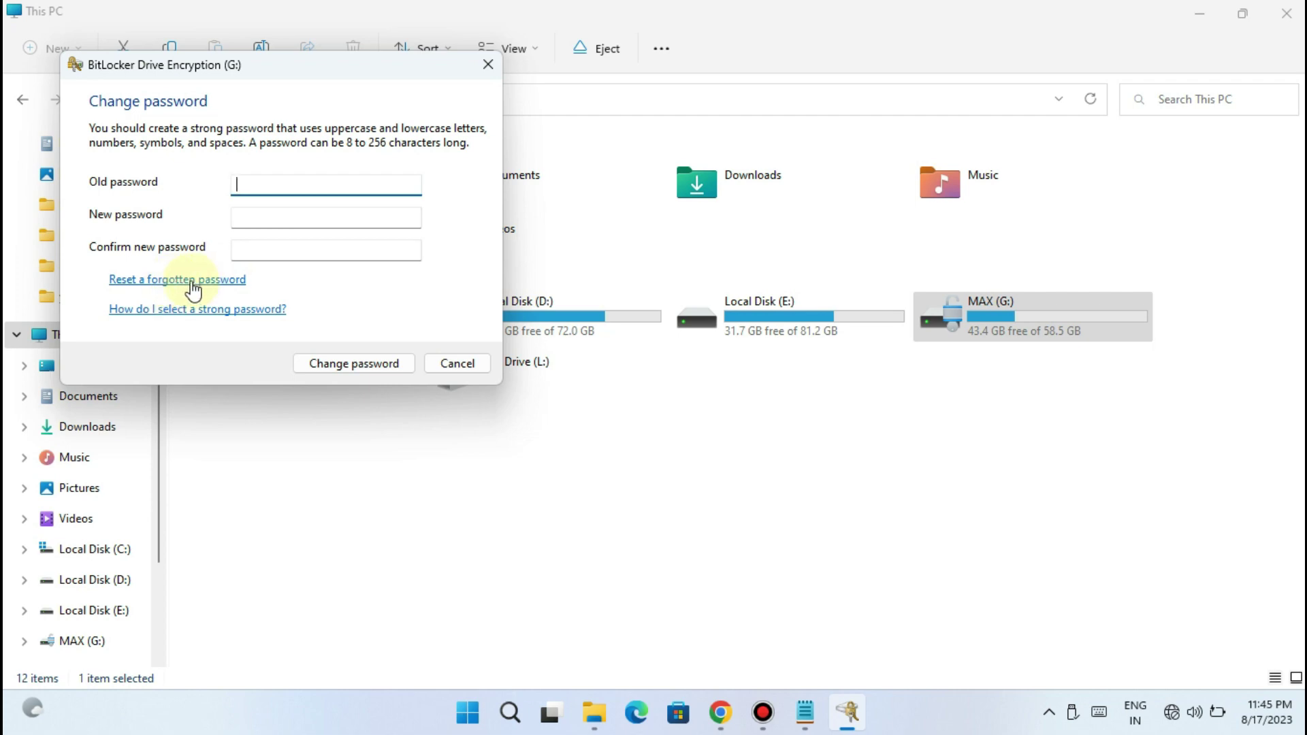
{"action": "left_click", "coordinate": [192, 280]}
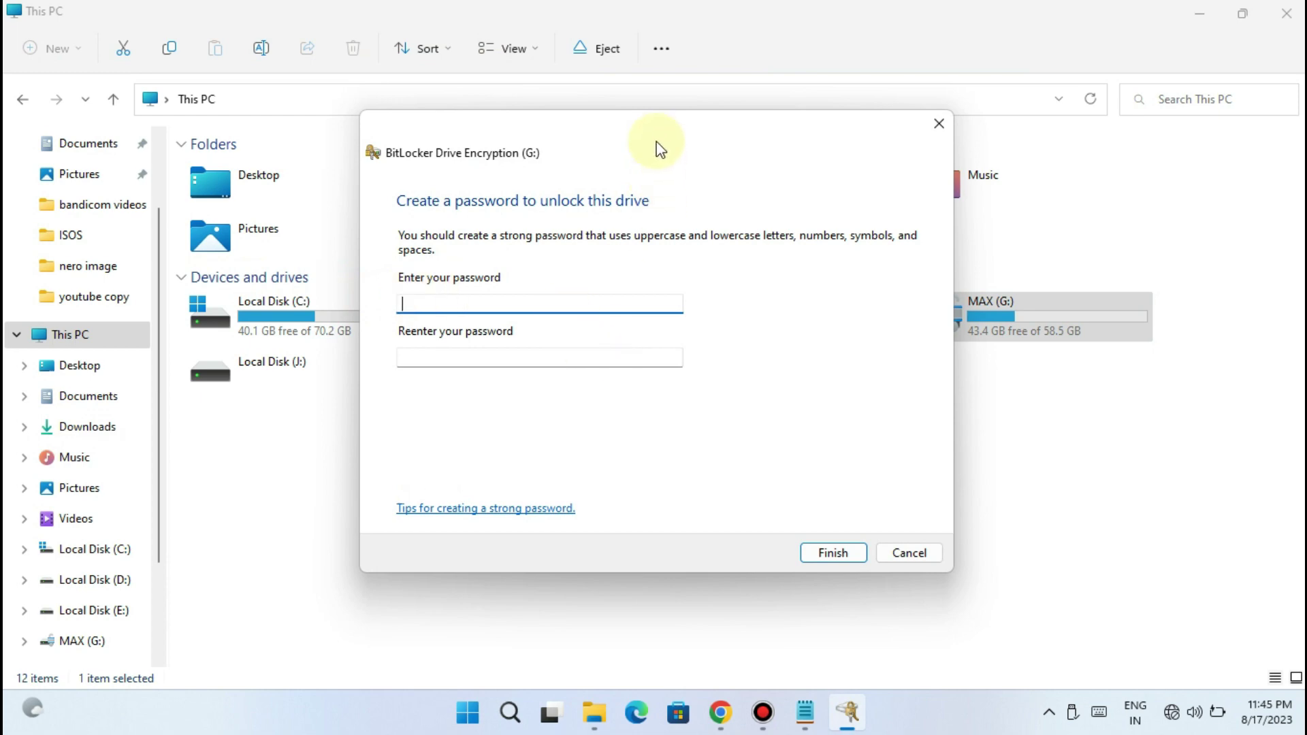
Enter and confirm the new drive unlock password, finish, and acknowledge the change
{"action": "left_click_drag", "start_coordinate": [656, 146], "coordinate": [552, 152]}
{"action": "type", "text": "12345"}
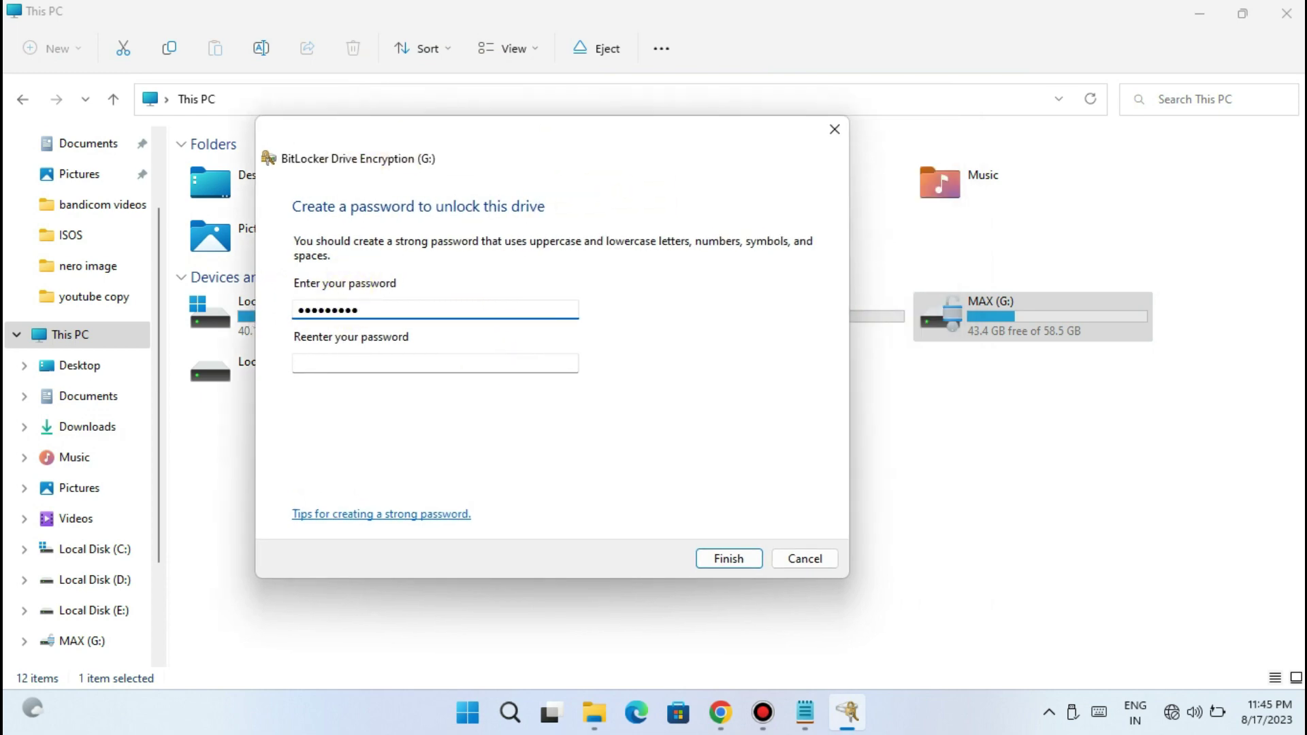
{"action": "key", "text": "Tab"}
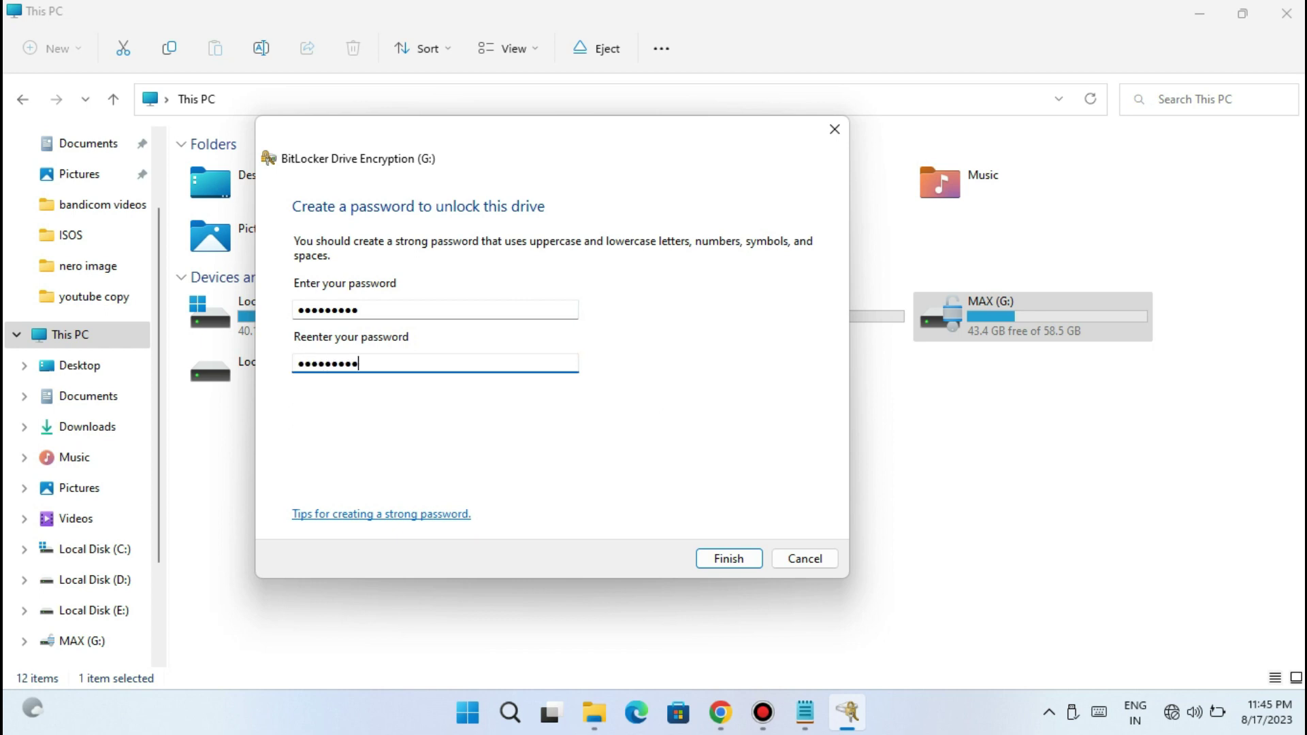
{"action": "left_click", "coordinate": [745, 559]}
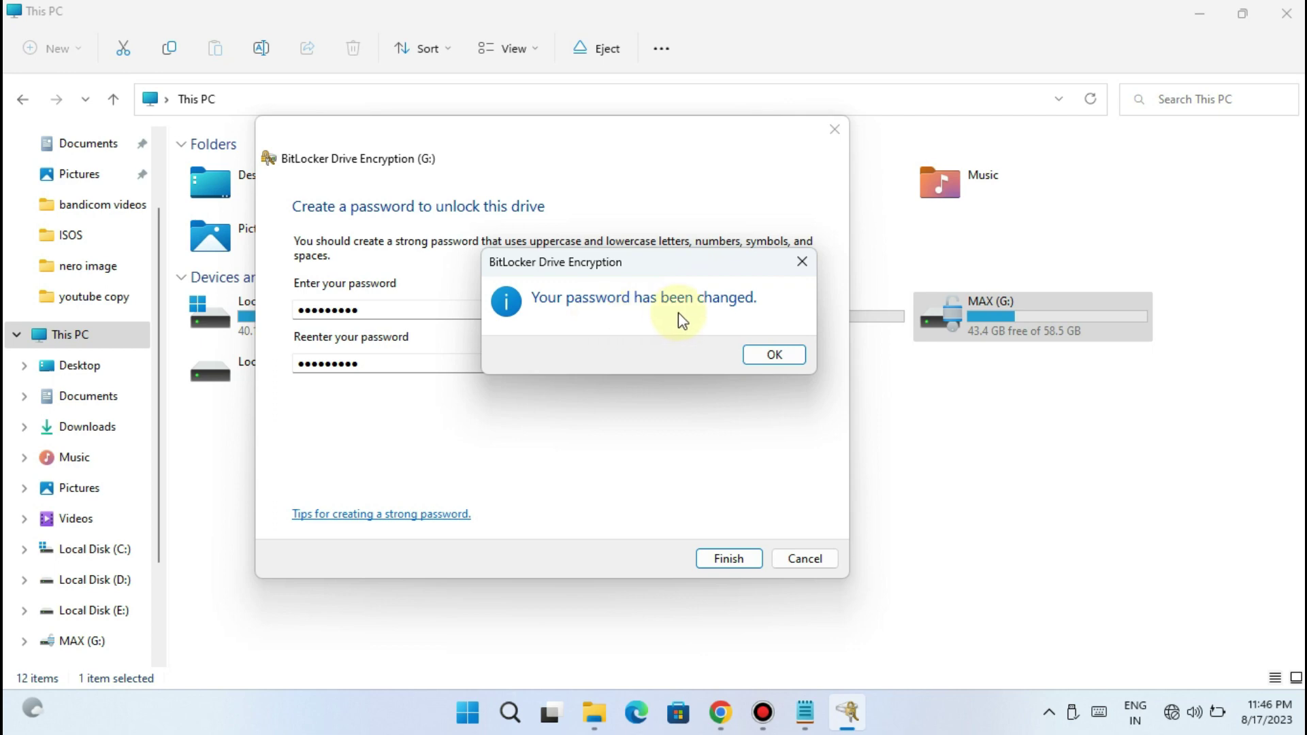
{"action": "left_click", "coordinate": [776, 355]}
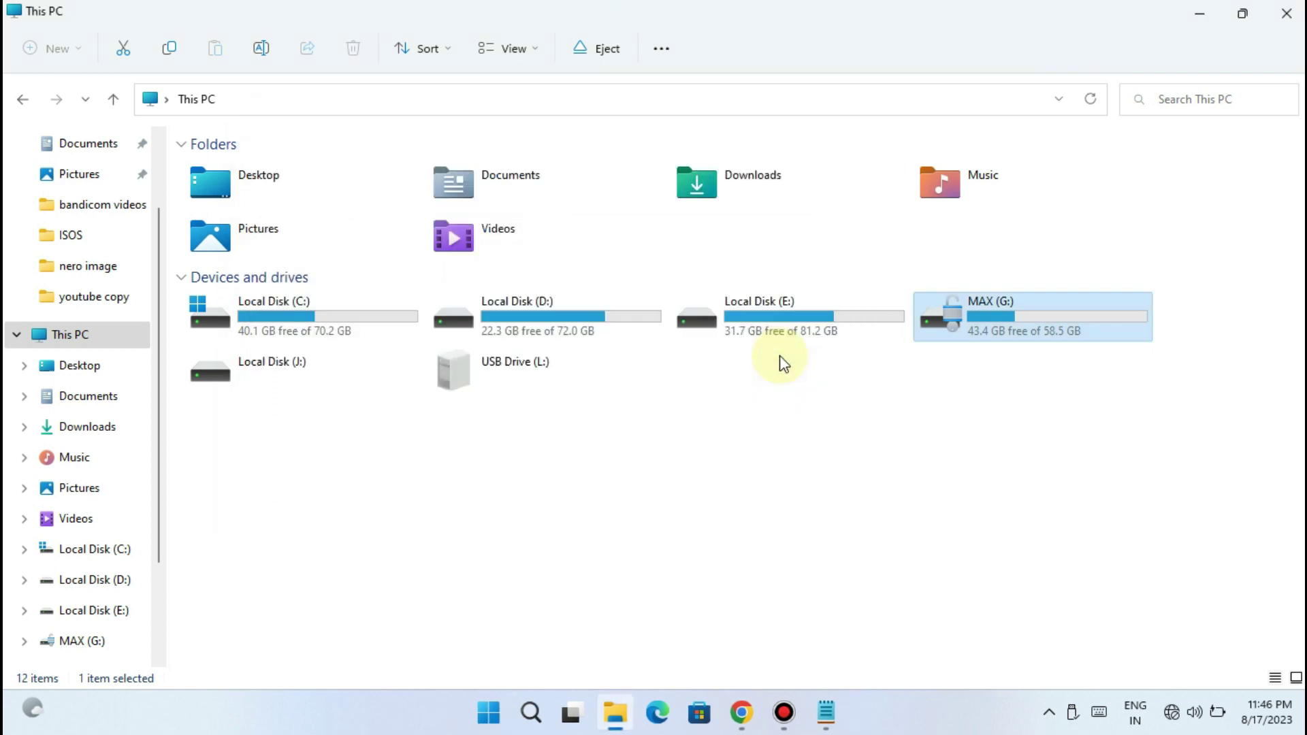
{"action": "right_click", "coordinate": [984, 320]}
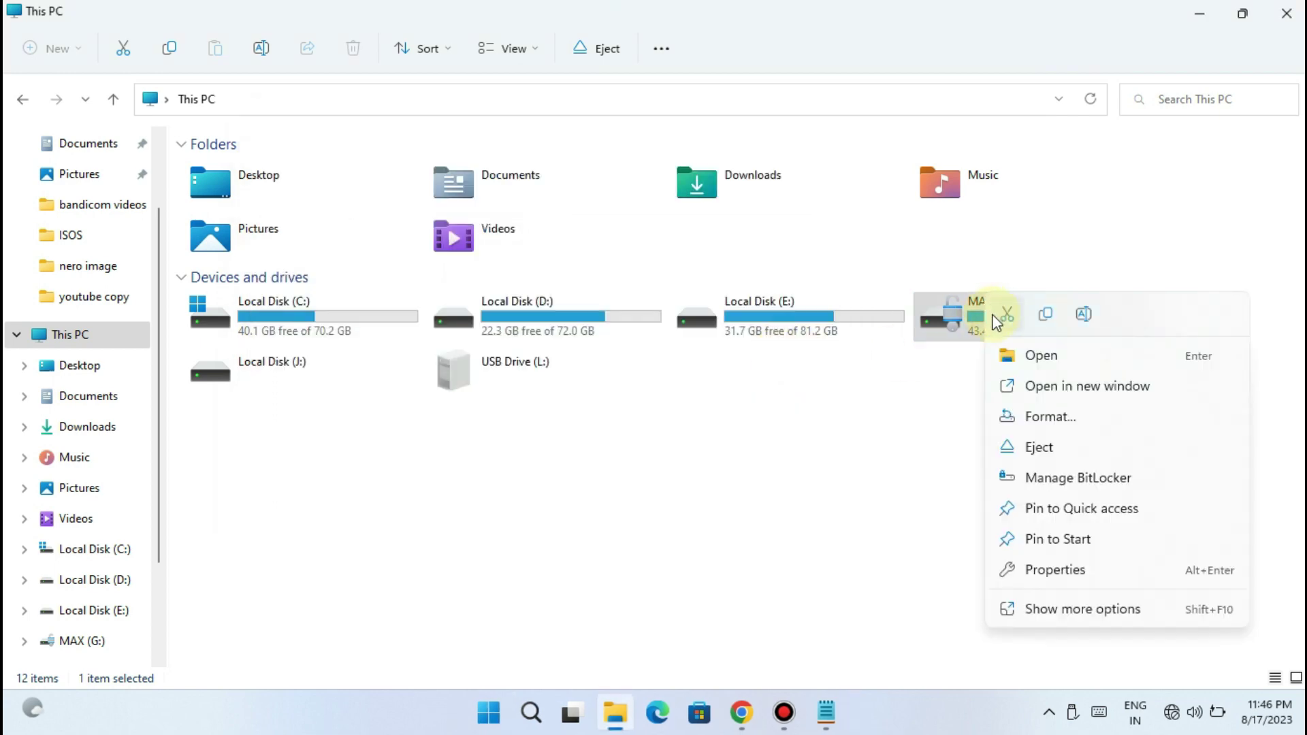
{"action": "left_click", "coordinate": [1030, 608]}
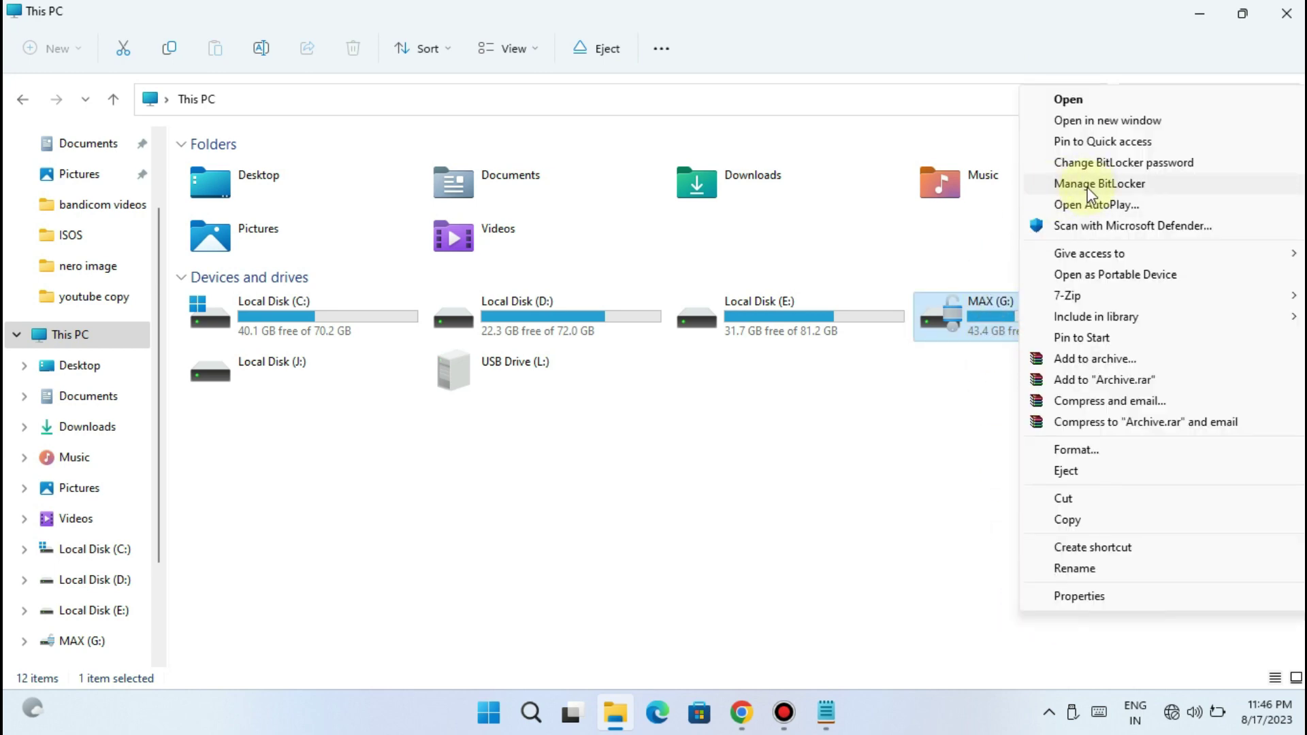
{"action": "left_click", "coordinate": [1091, 194]}
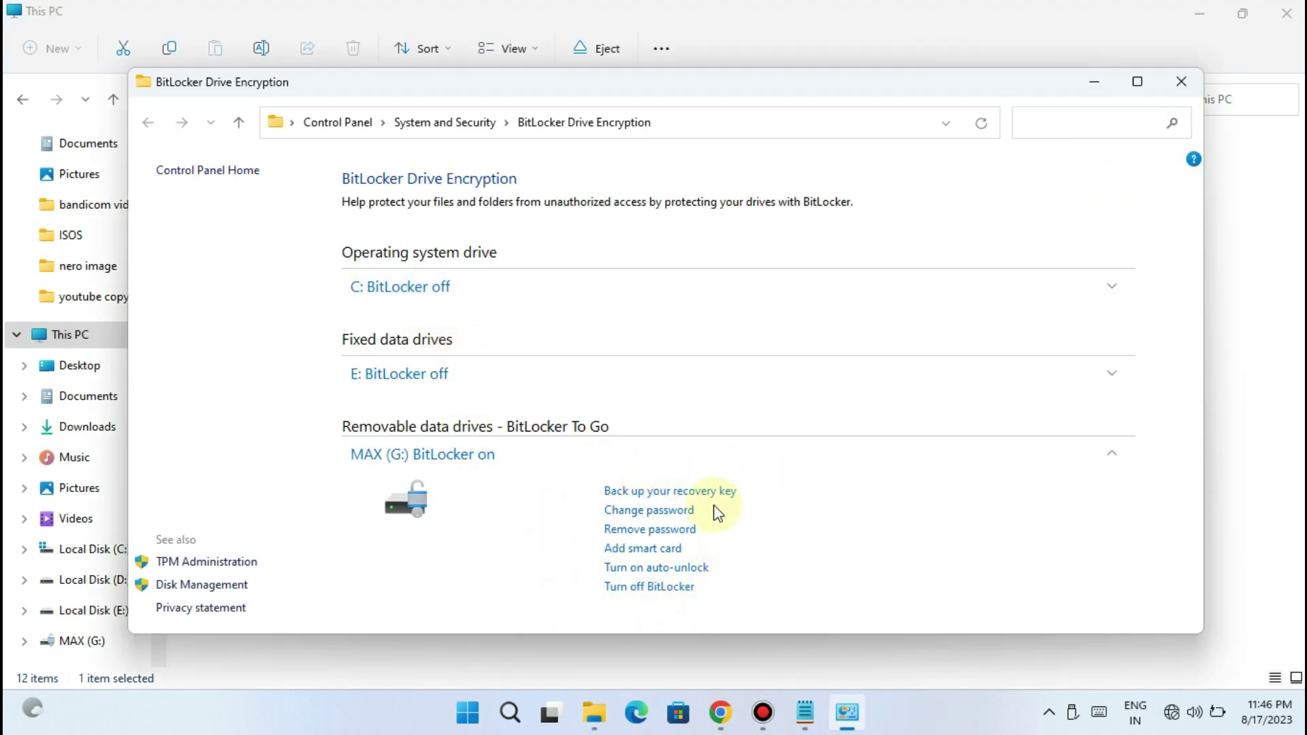
{"action": "left_click", "coordinate": [1181, 81]}
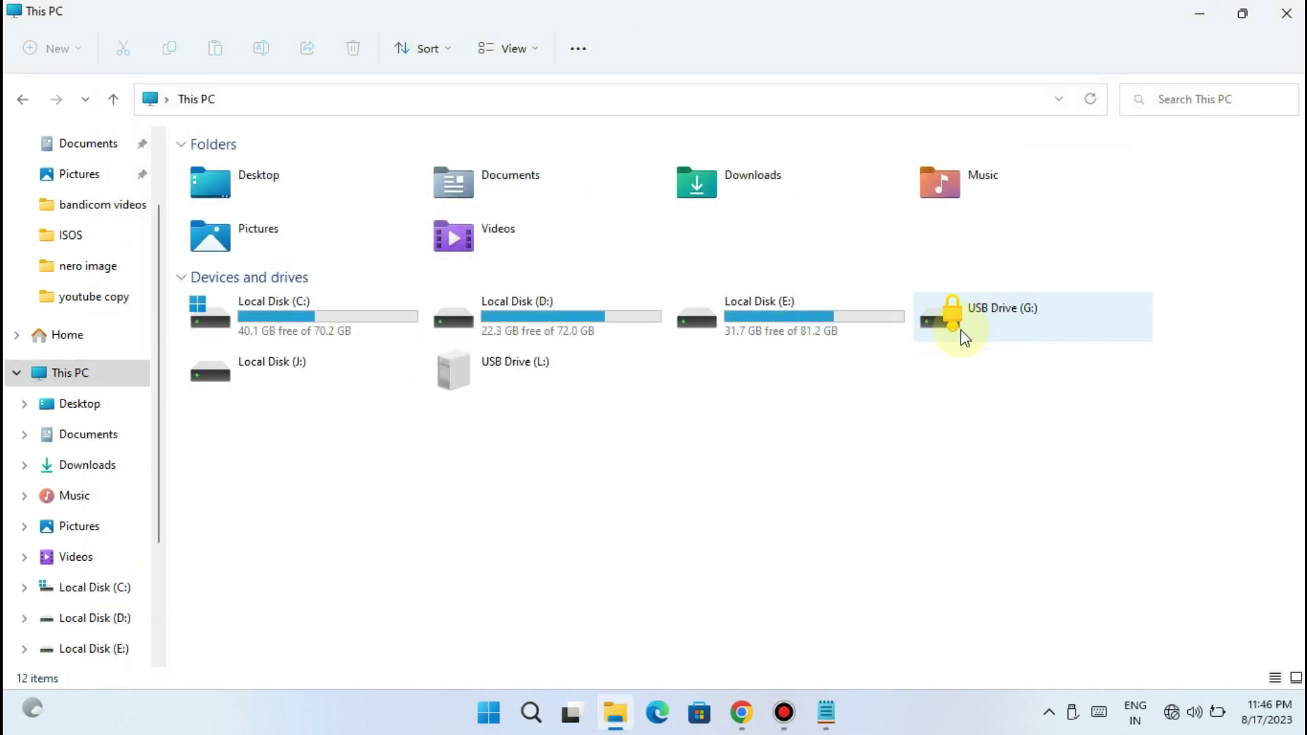
{"action": "right_click", "coordinate": [961, 331]}
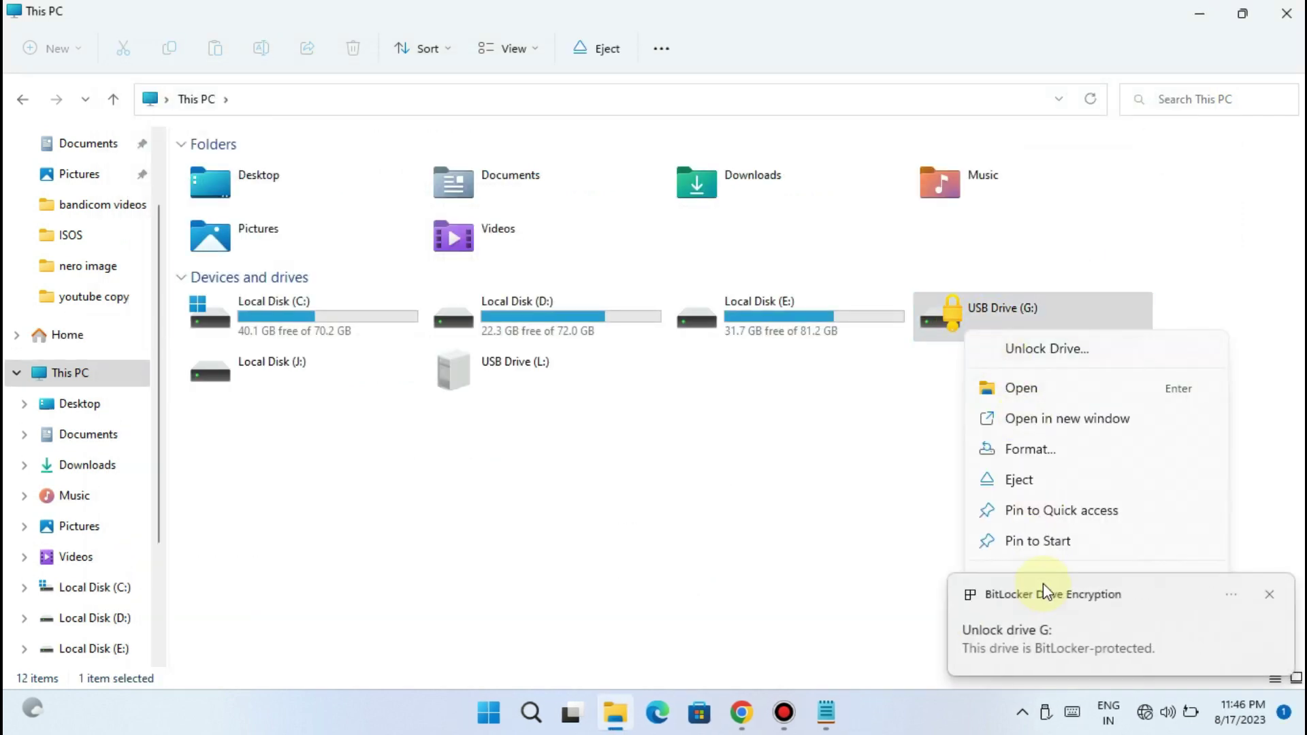
{"action": "left_click", "coordinate": [1270, 596]}
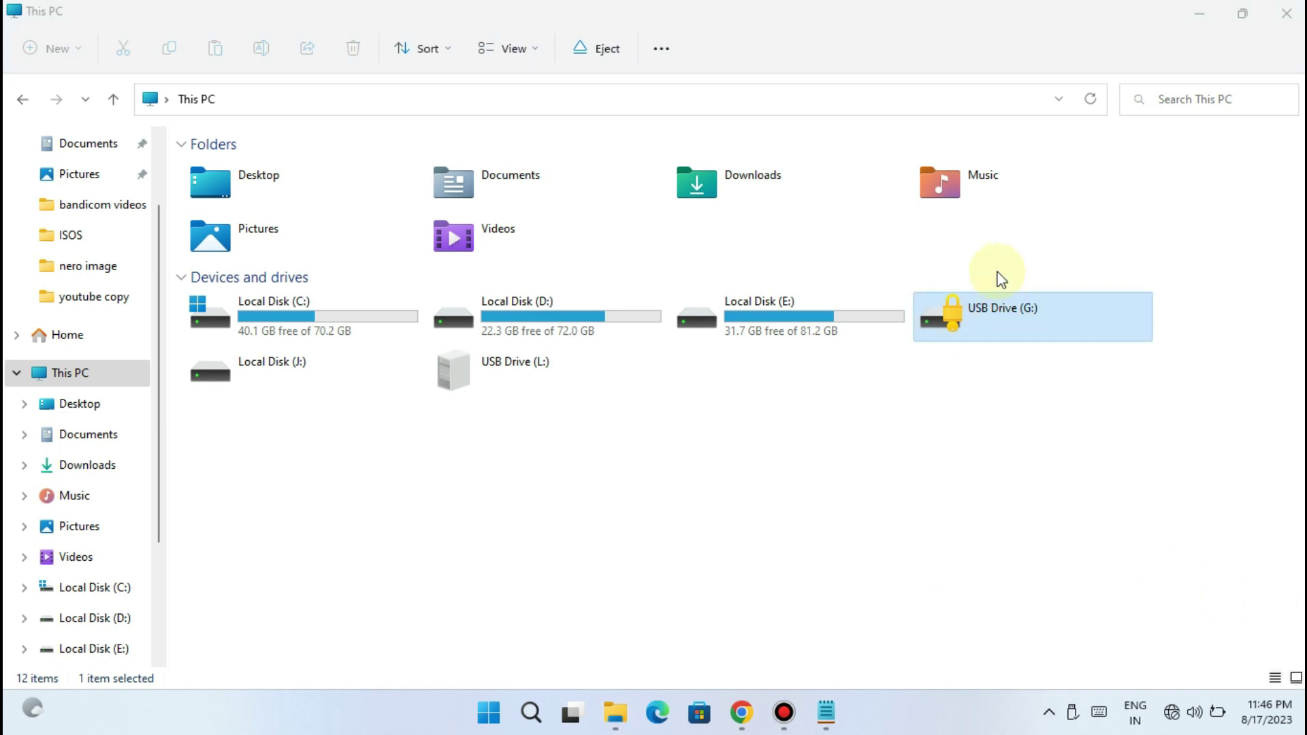
{"action": "right_click", "coordinate": [991, 326]}
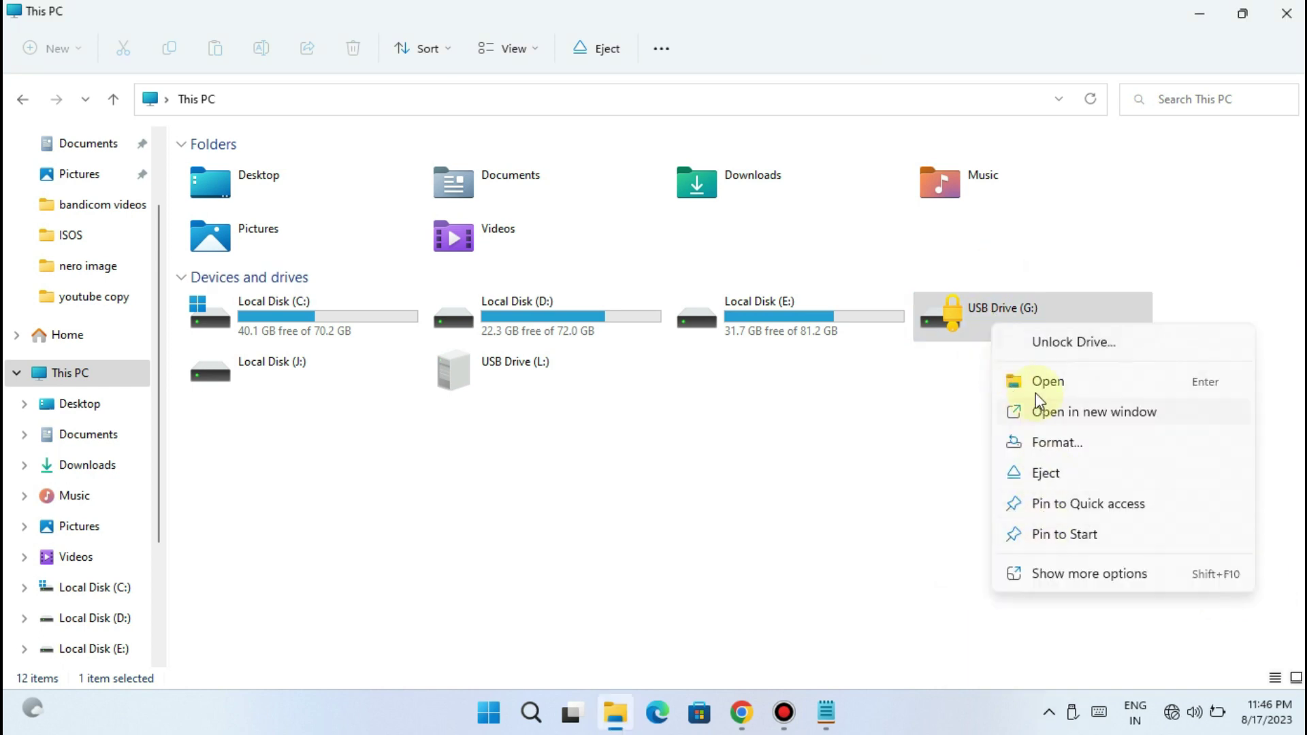
{"action": "left_click", "coordinate": [1085, 582]}
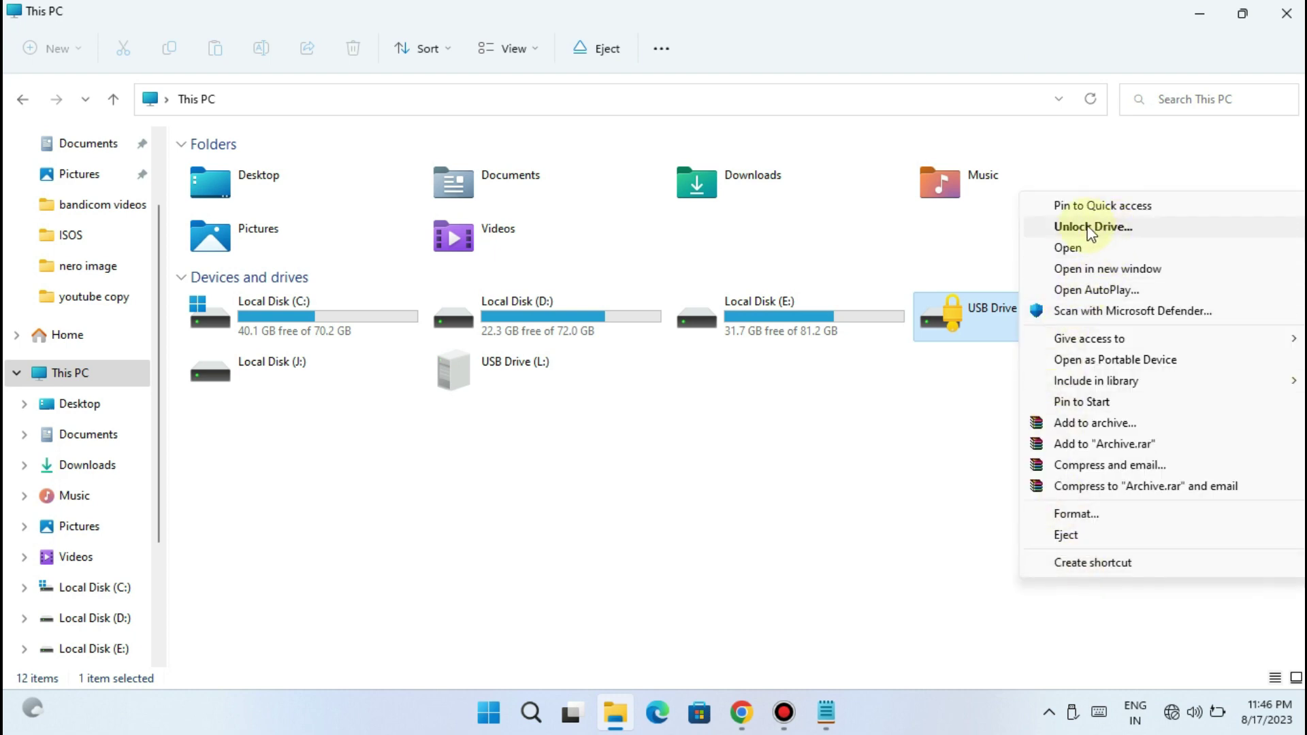
{"action": "left_click", "coordinate": [532, 720]}
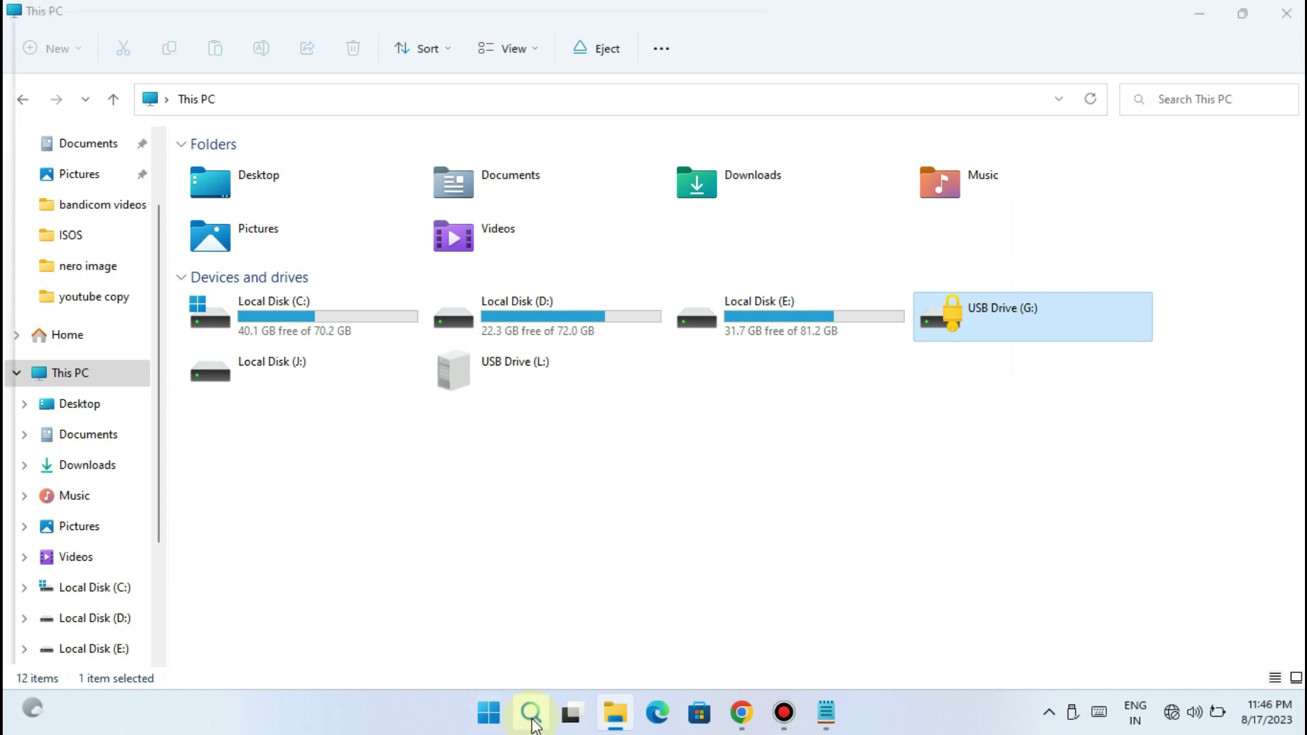
Search 'manag', open Manage BitLocker, and choose Unlock drive for the locked G: row
{"action": "type", "text": "mana"}
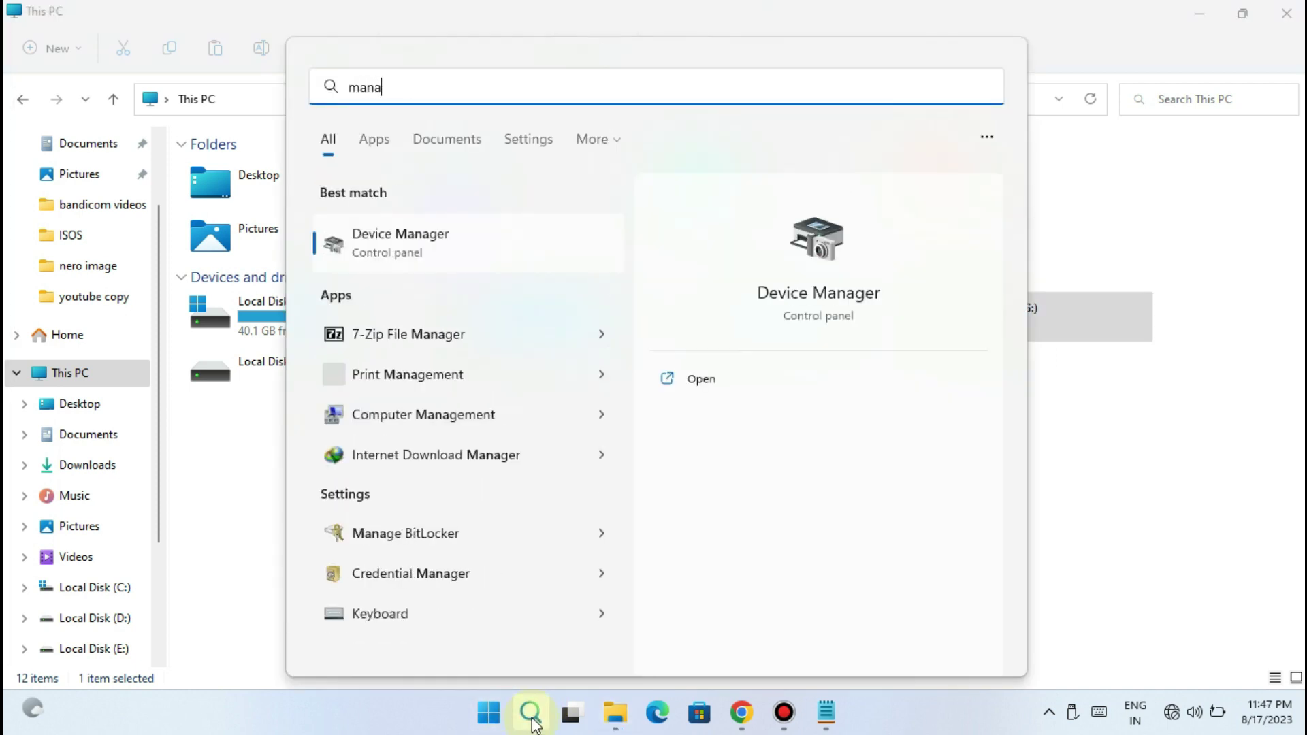
{"action": "type", "text": "ge"}
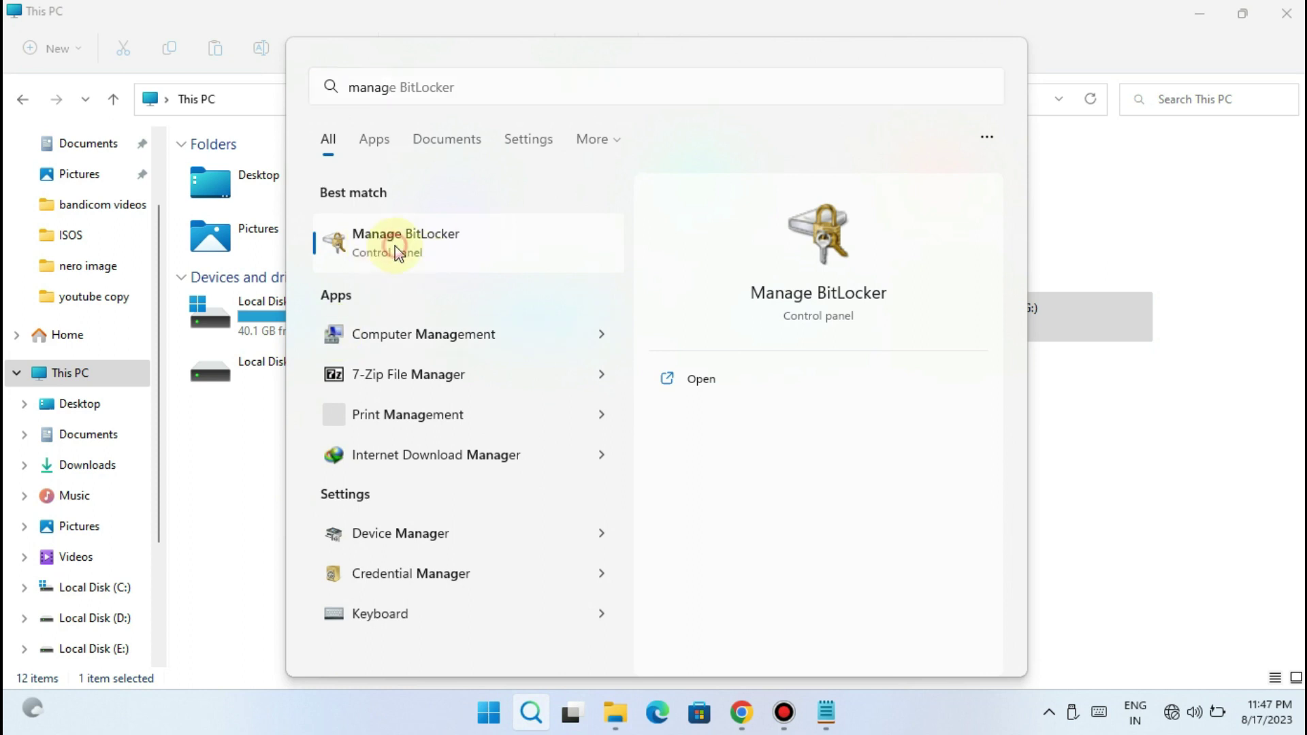
{"action": "left_click", "coordinate": [394, 246]}
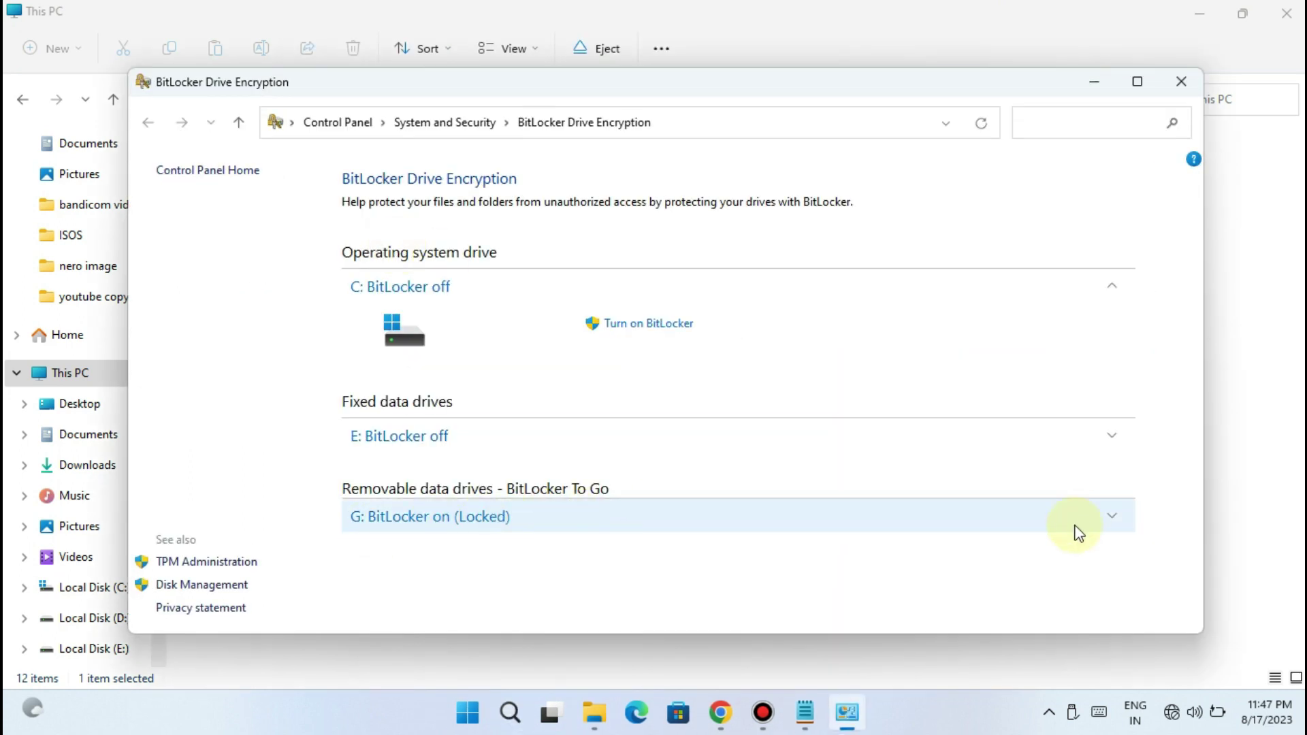
{"action": "left_click", "coordinate": [1113, 516]}
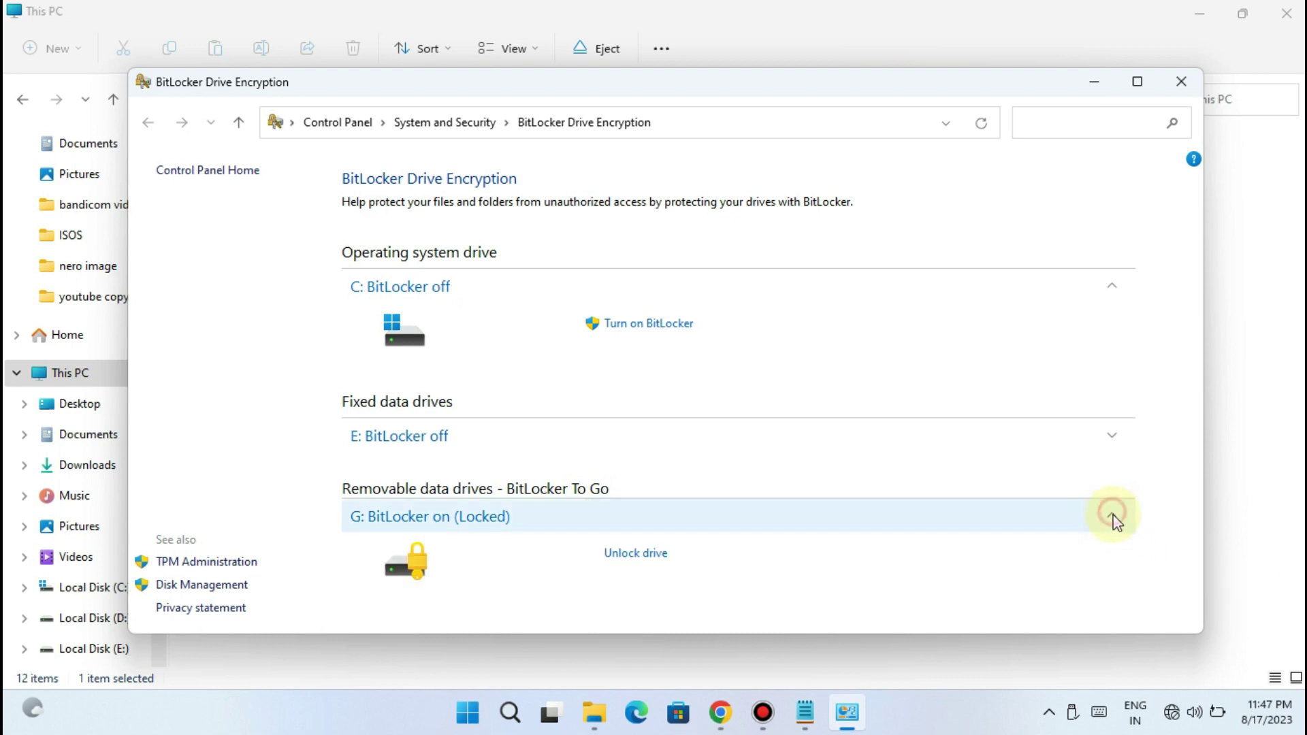
{"action": "left_click", "coordinate": [625, 556]}
Unlock USB Drive (G:) with its new password through More options
{"action": "double_click", "coordinate": [994, 319]}
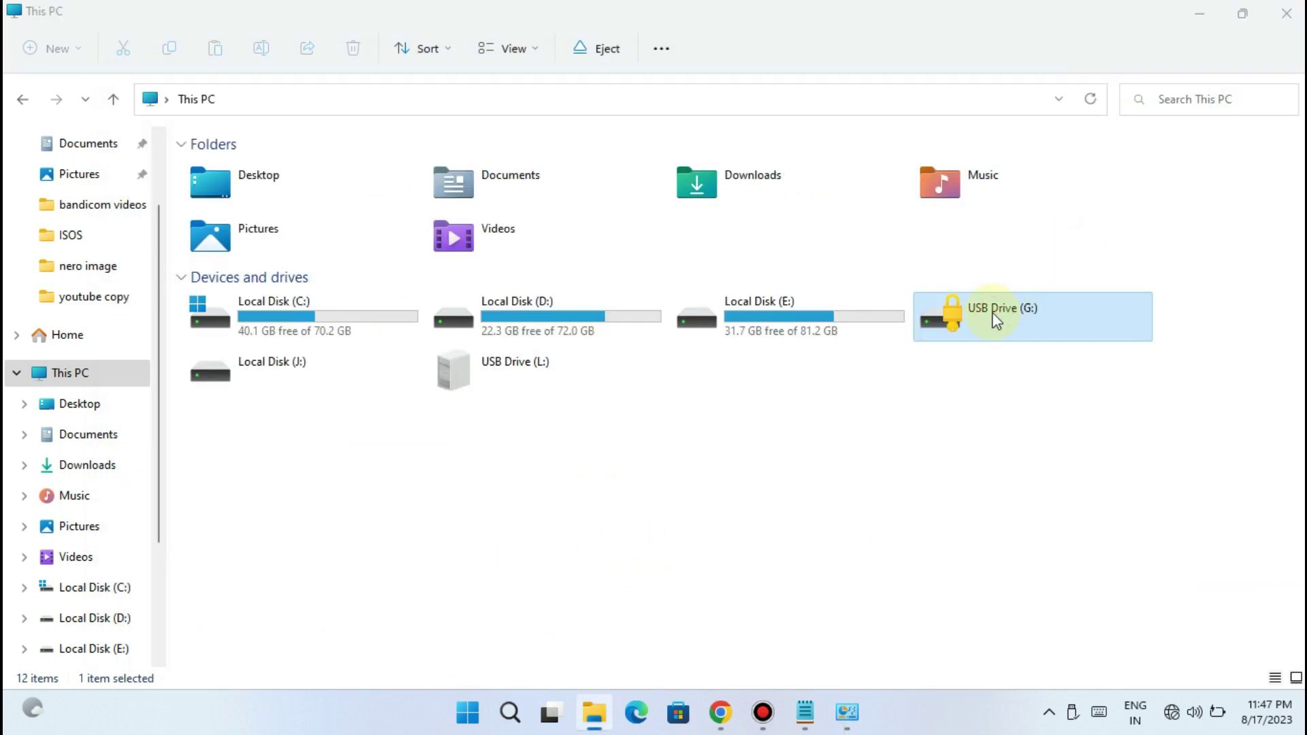
{"action": "left_click", "coordinate": [1011, 161]}
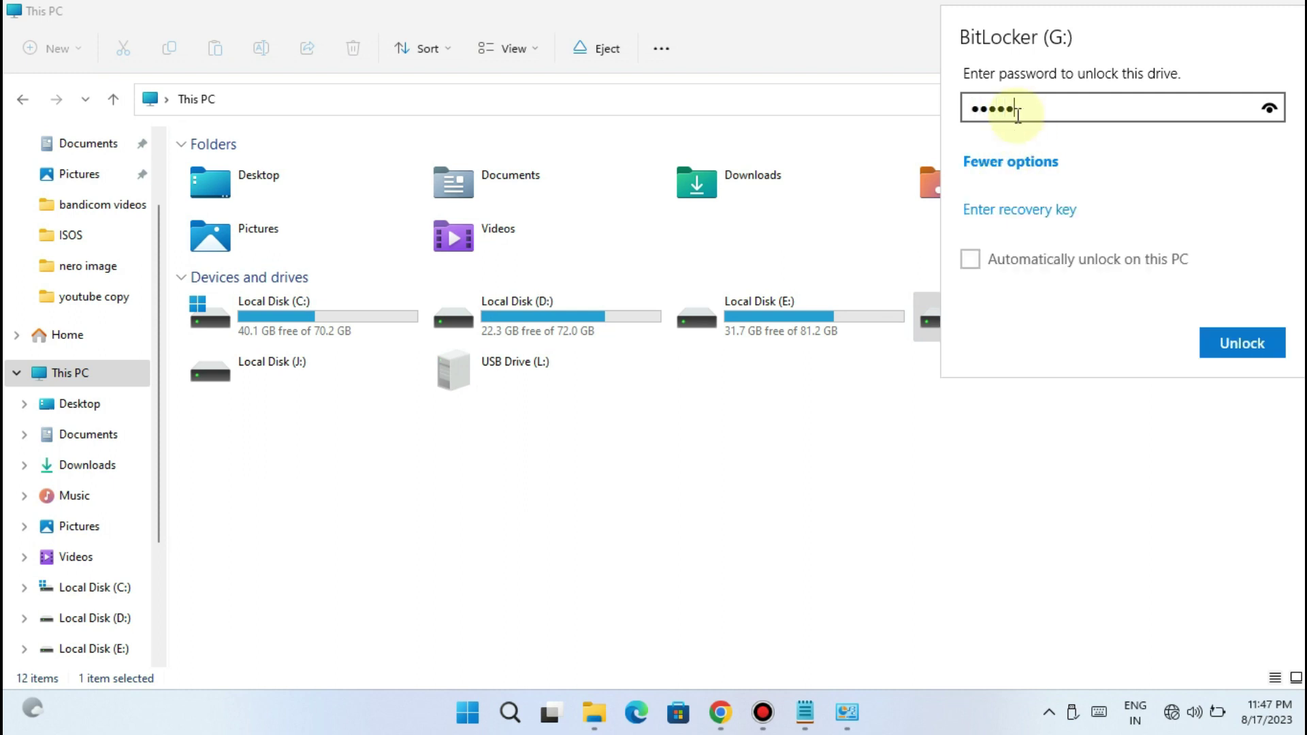
{"action": "left_click", "coordinate": [1233, 349]}
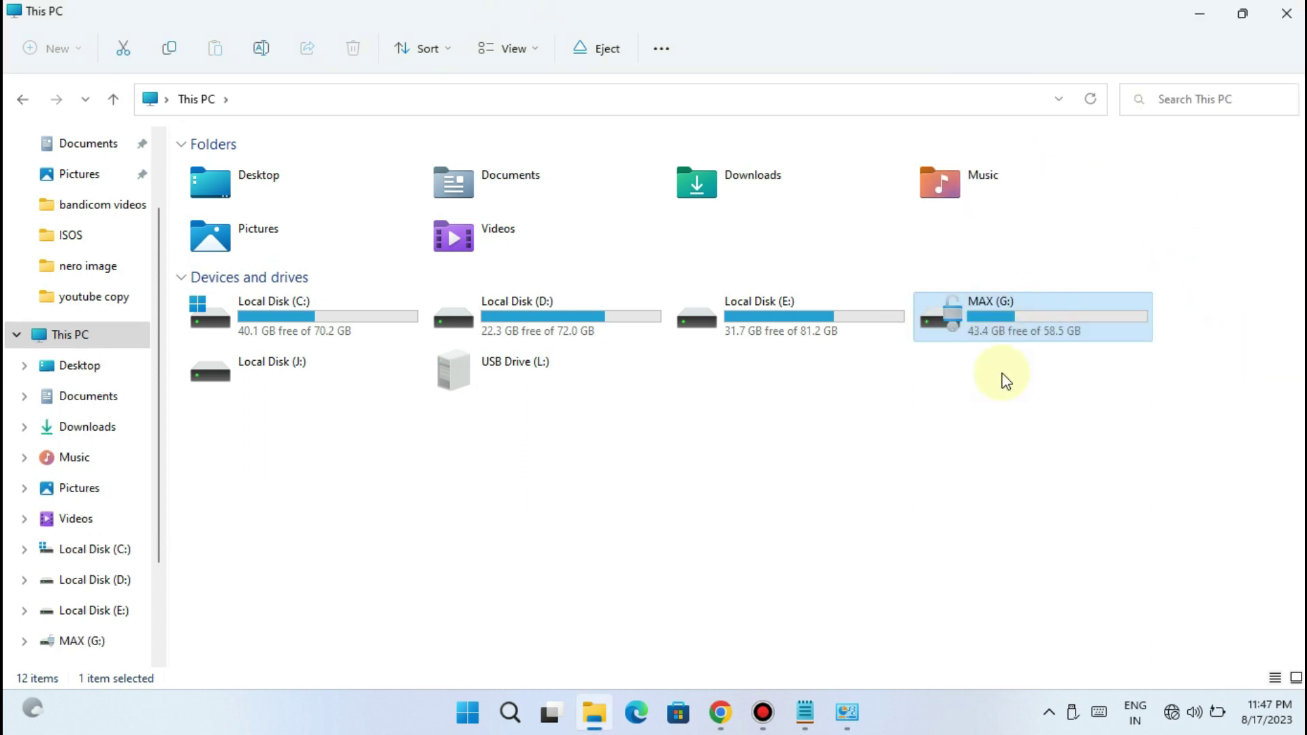
Search 'manage', open Manage BitLocker, and scroll down to the MAX (G:) entry
{"action": "left_click", "coordinate": [509, 713]}
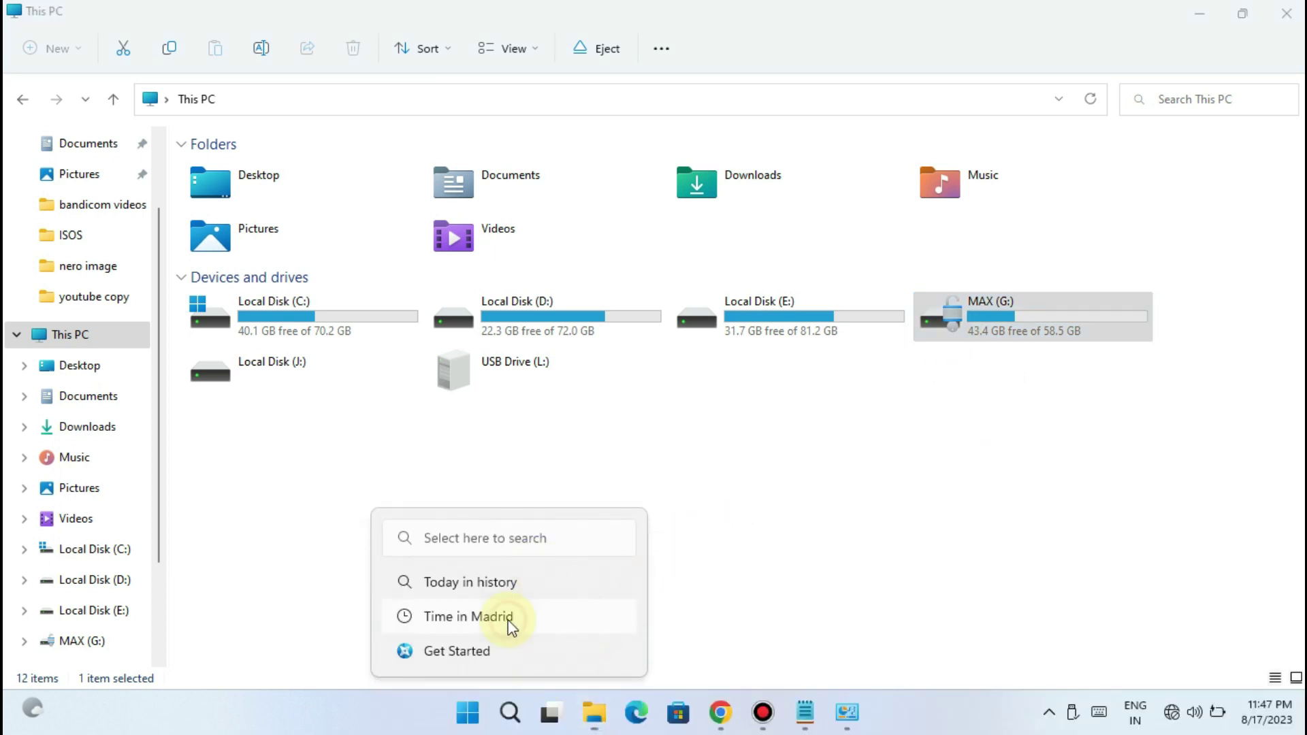
{"action": "type", "text": "manage"}
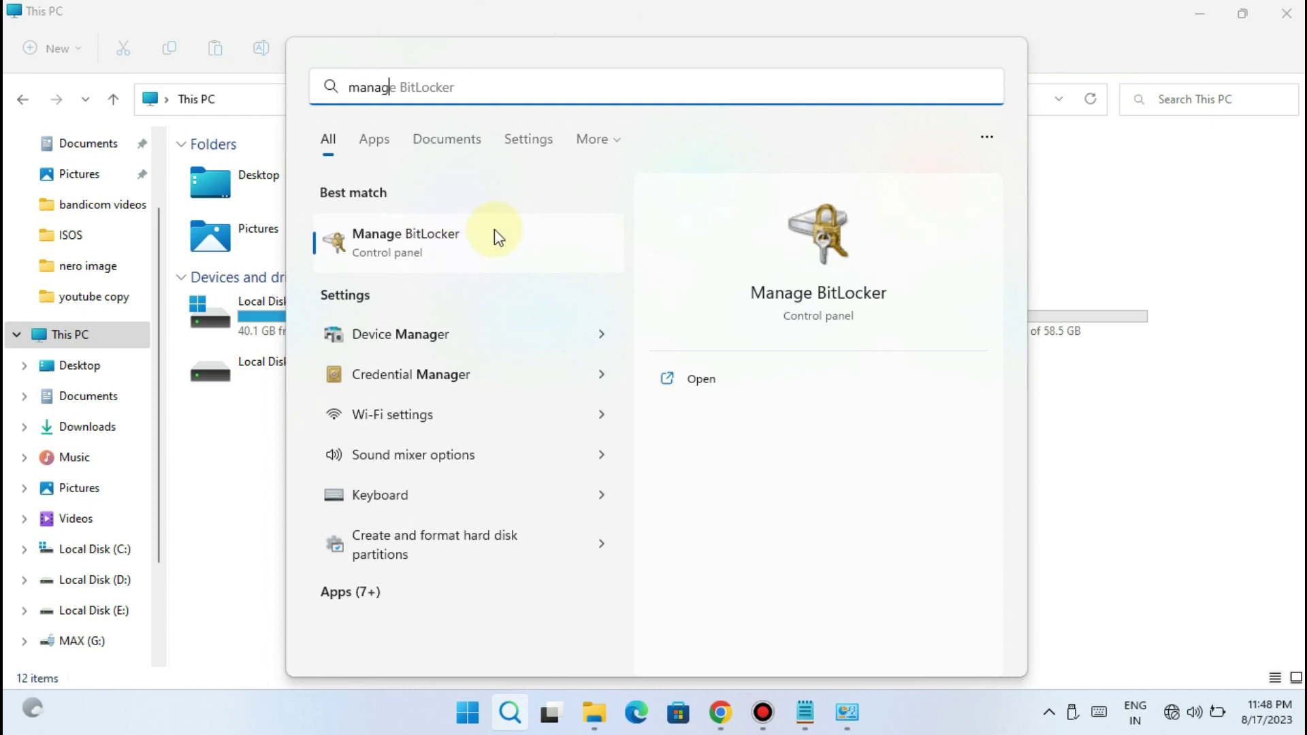
{"action": "left_click", "coordinate": [442, 249]}
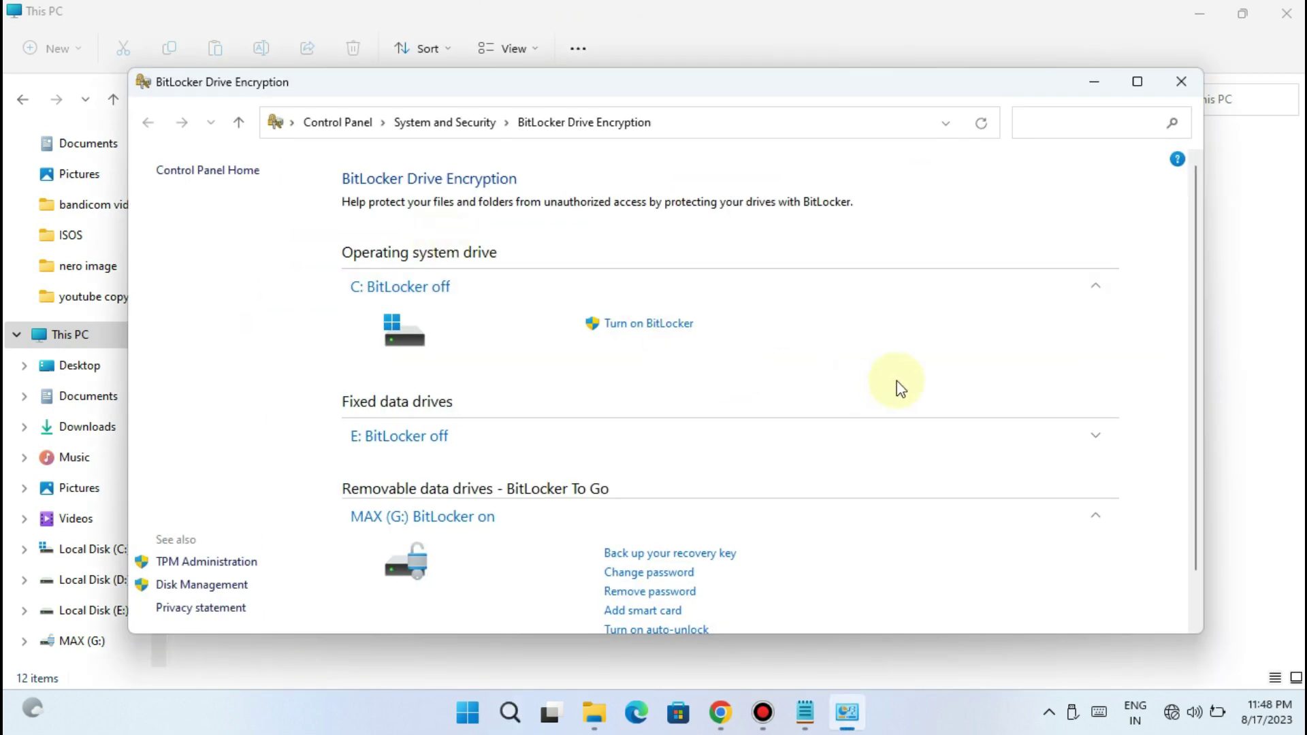
{"action": "scroll", "coordinate": [981, 485], "scroll_direction": "down", "scroll_amount": 1}
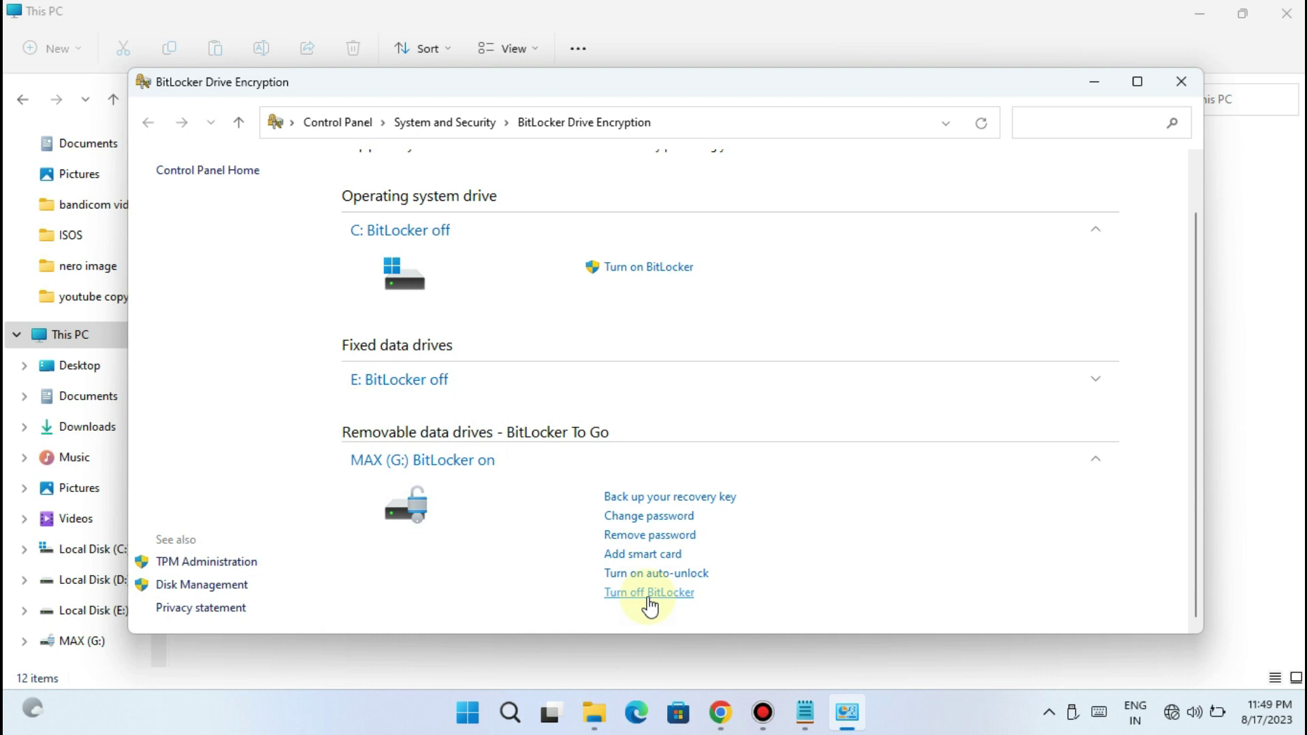
Turn off BitLocker for MAX (G:) and confirm decrypting the drive
{"action": "left_click", "coordinate": [647, 594]}
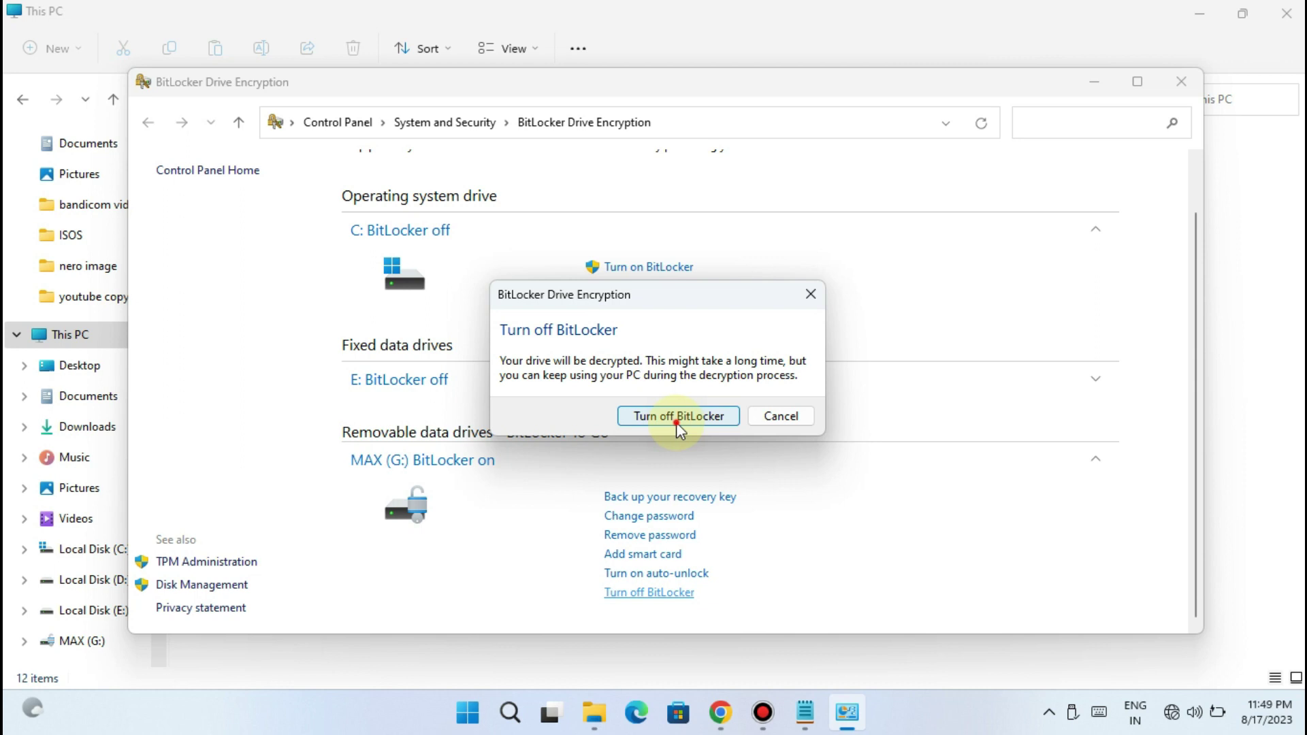
{"action": "left_click", "coordinate": [676, 422]}
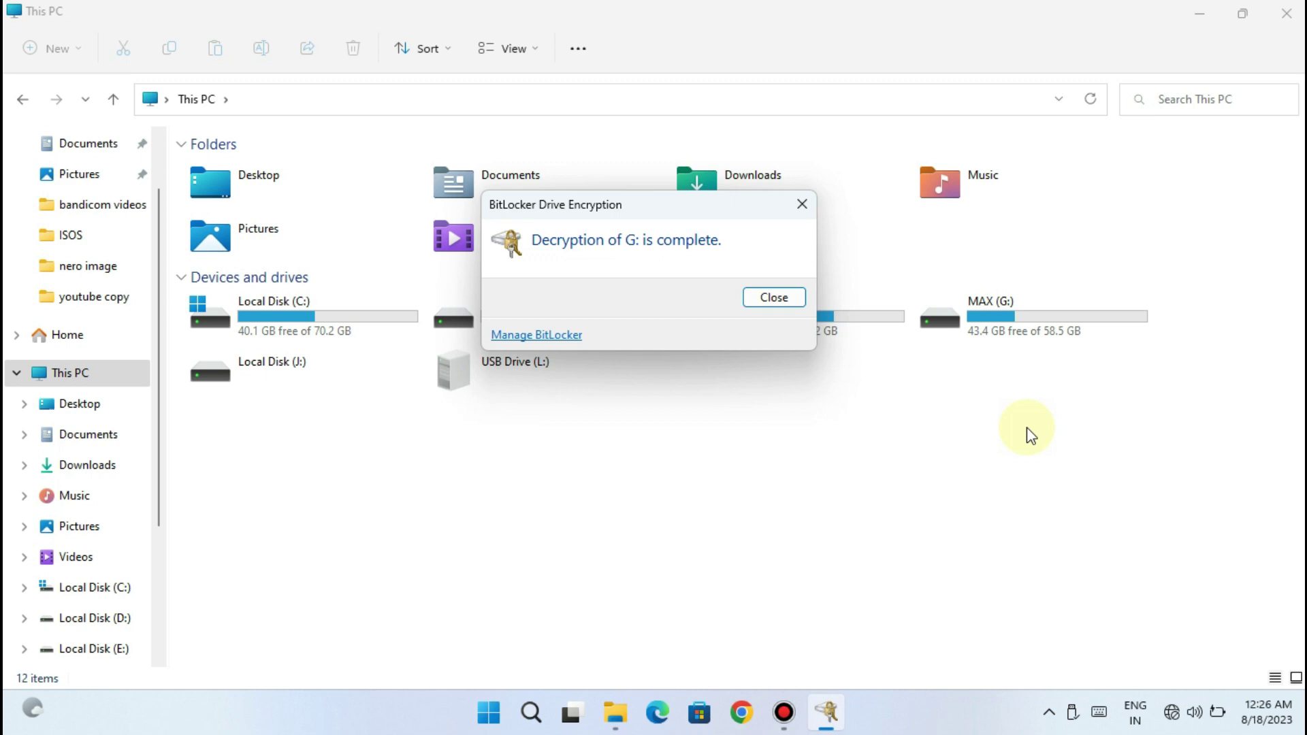
Dismiss the decryption-complete message and open MAX (G:) without a password, then return to This PC
{"action": "left_click", "coordinate": [754, 295]}
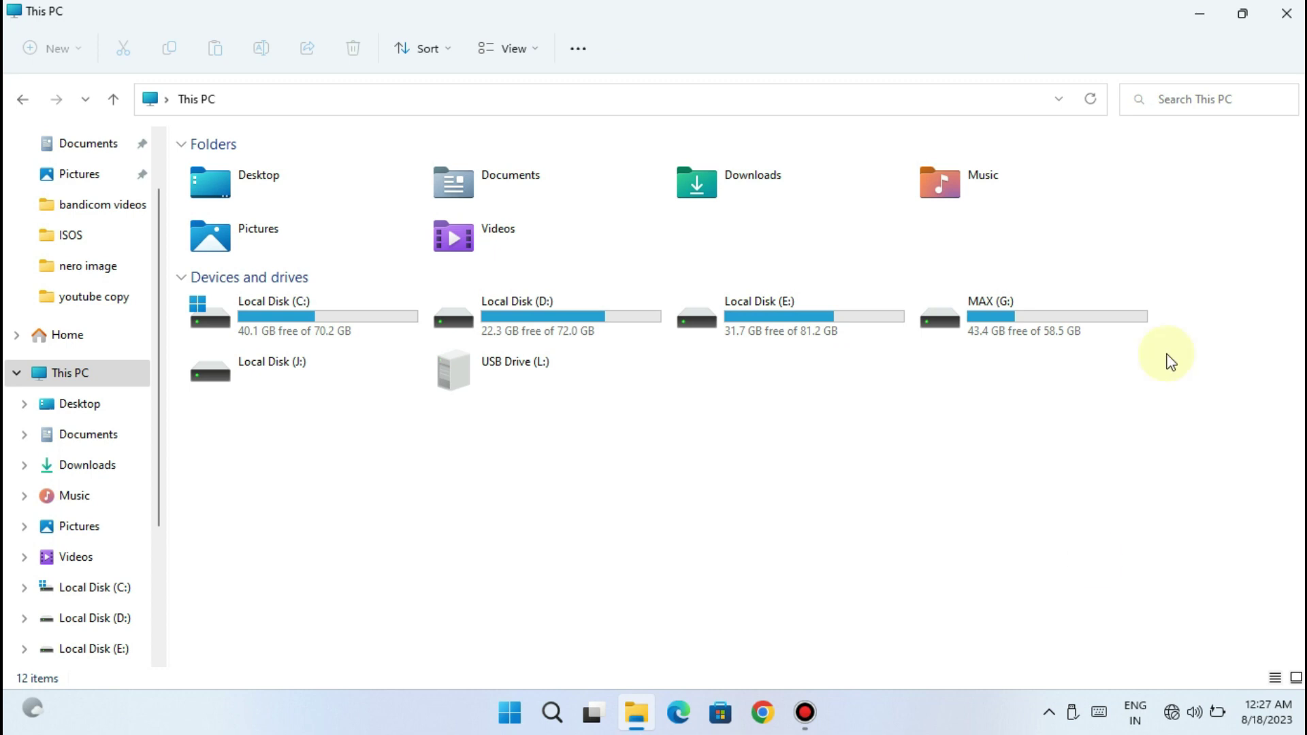
{"action": "double_click", "coordinate": [984, 320]}
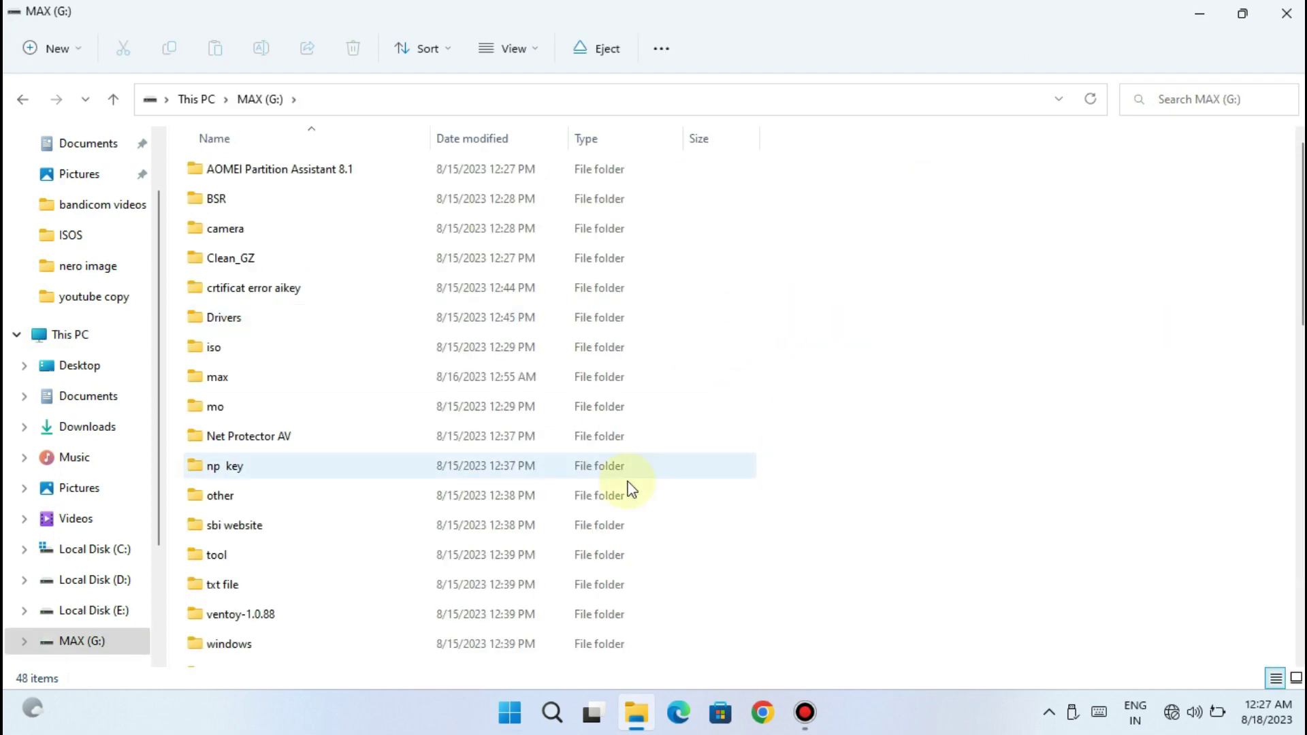
{"action": "scroll", "coordinate": [207, 167], "scroll_direction": "down", "scroll_amount": 3}
{"action": "scroll", "coordinate": [207, 166], "scroll_direction": "up", "scroll_amount": 2}
{"action": "left_click", "coordinate": [113, 99]}
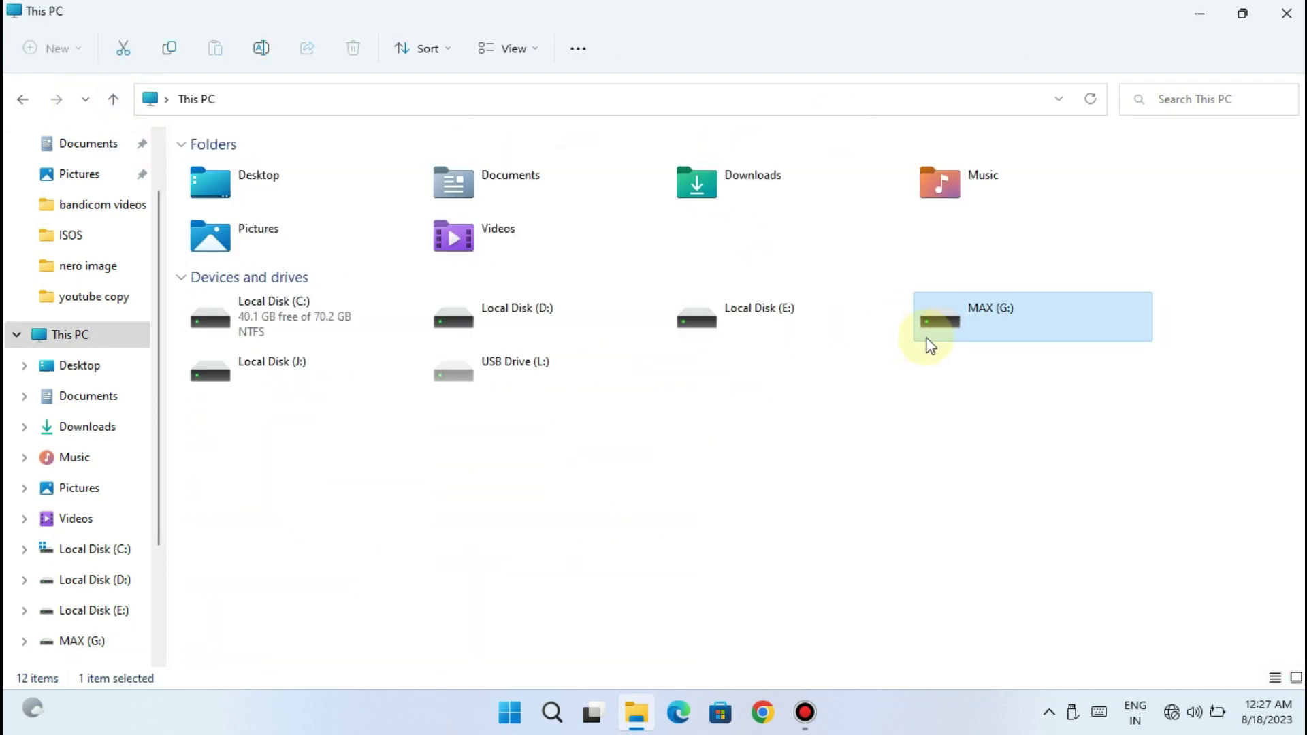
Look at MAX (G:)'s context menu without choosing an action, and close File Explorer
{"action": "right_click", "coordinate": [1006, 345]}
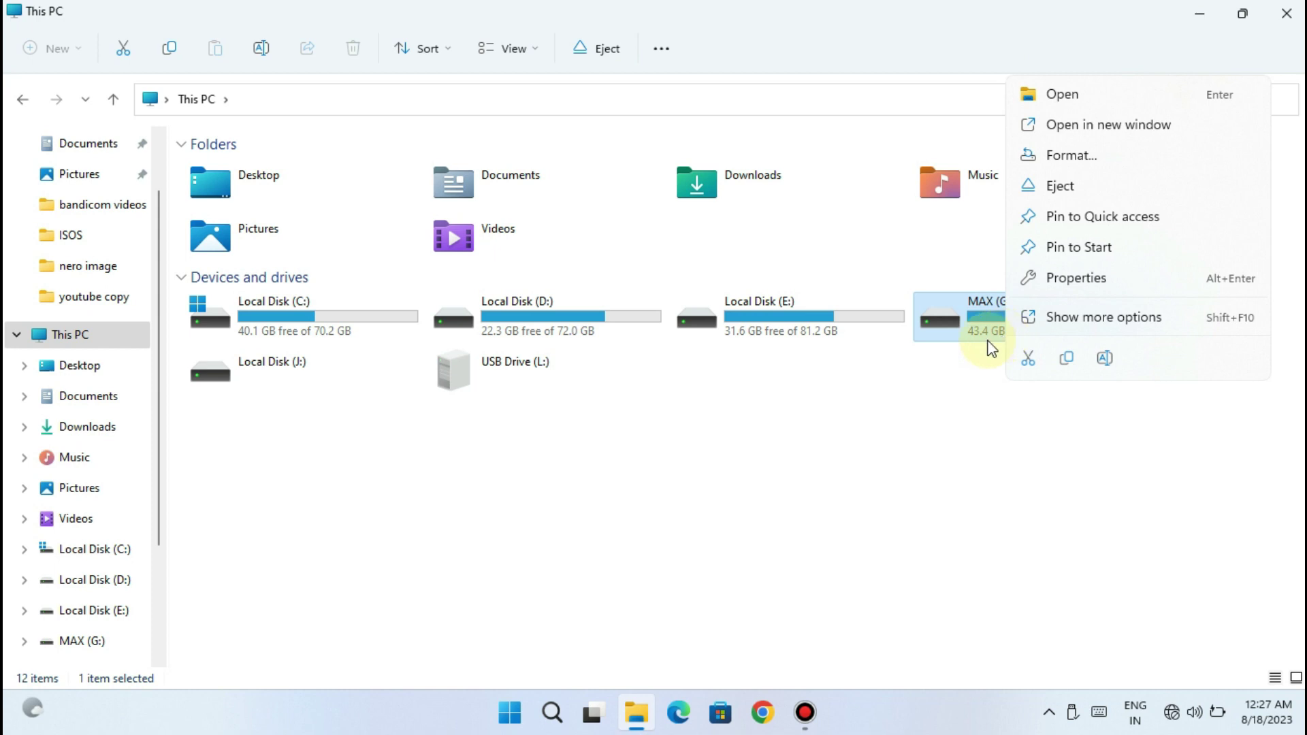
{"action": "left_click", "coordinate": [908, 487]}
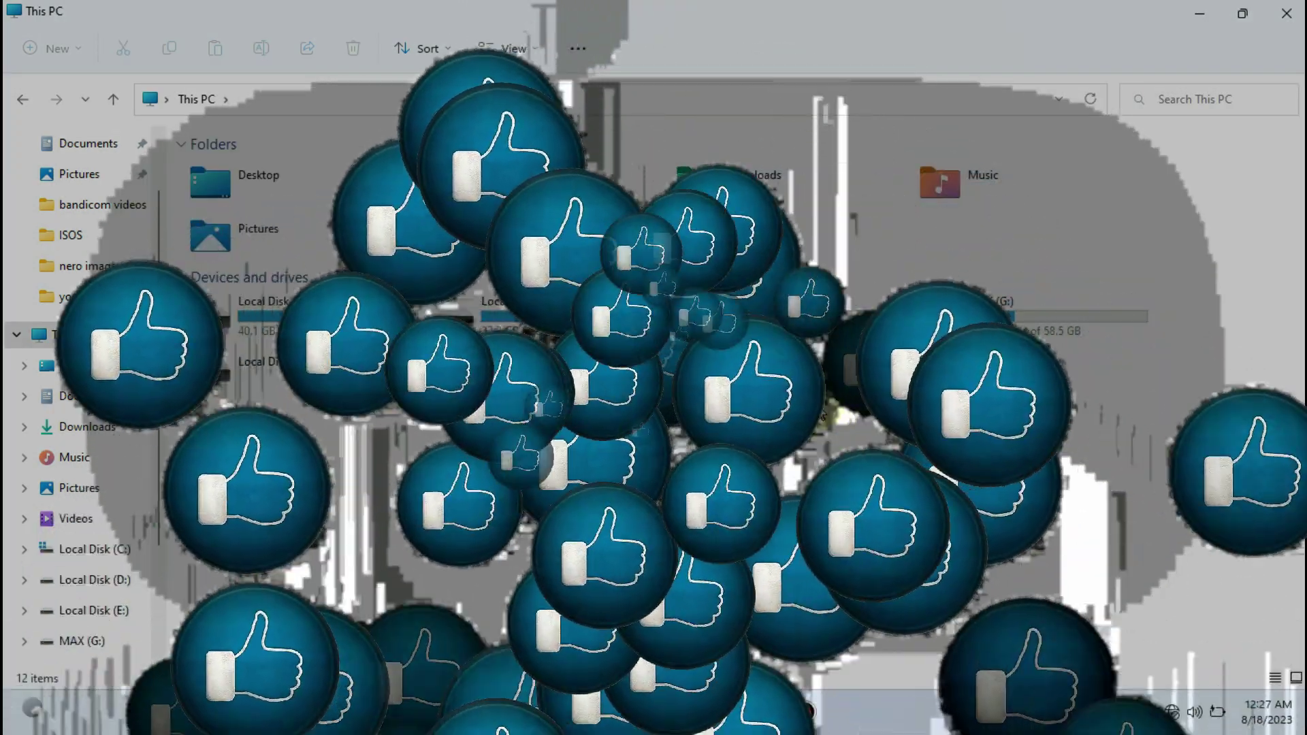
{"action": "left_click", "coordinate": [1286, 13]}
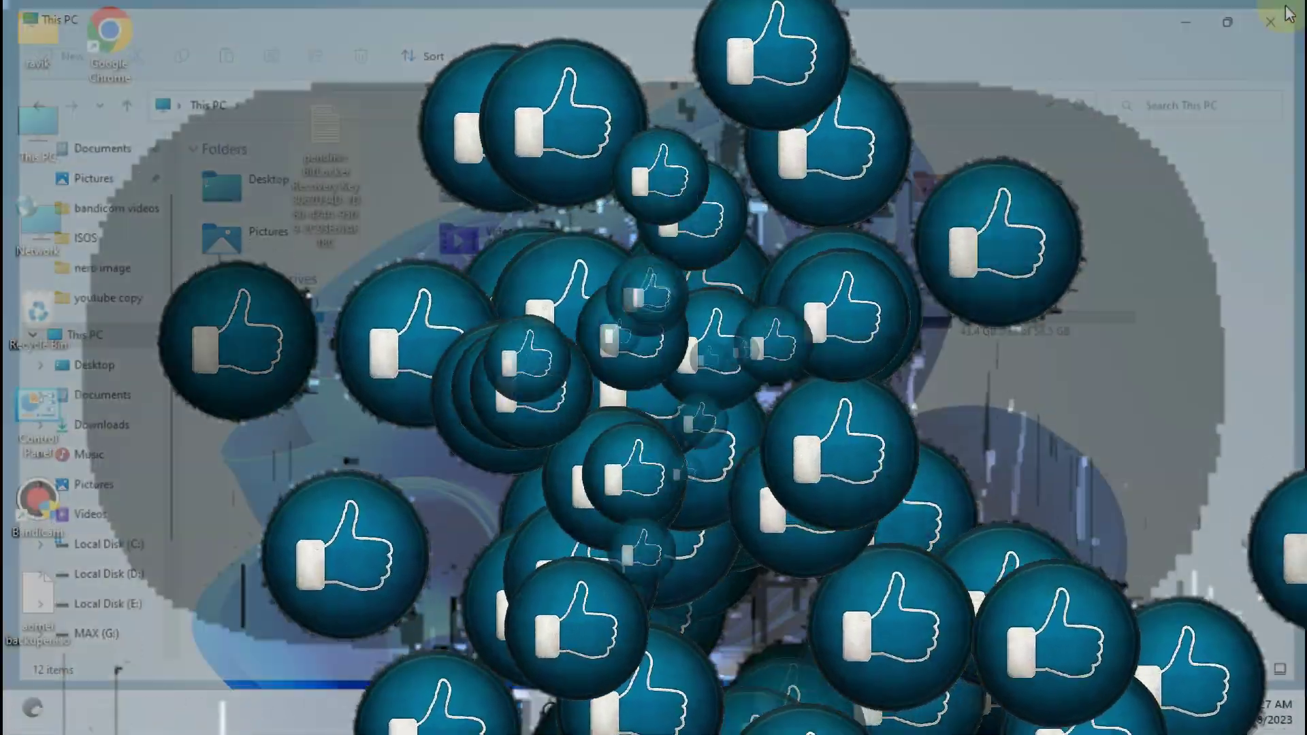